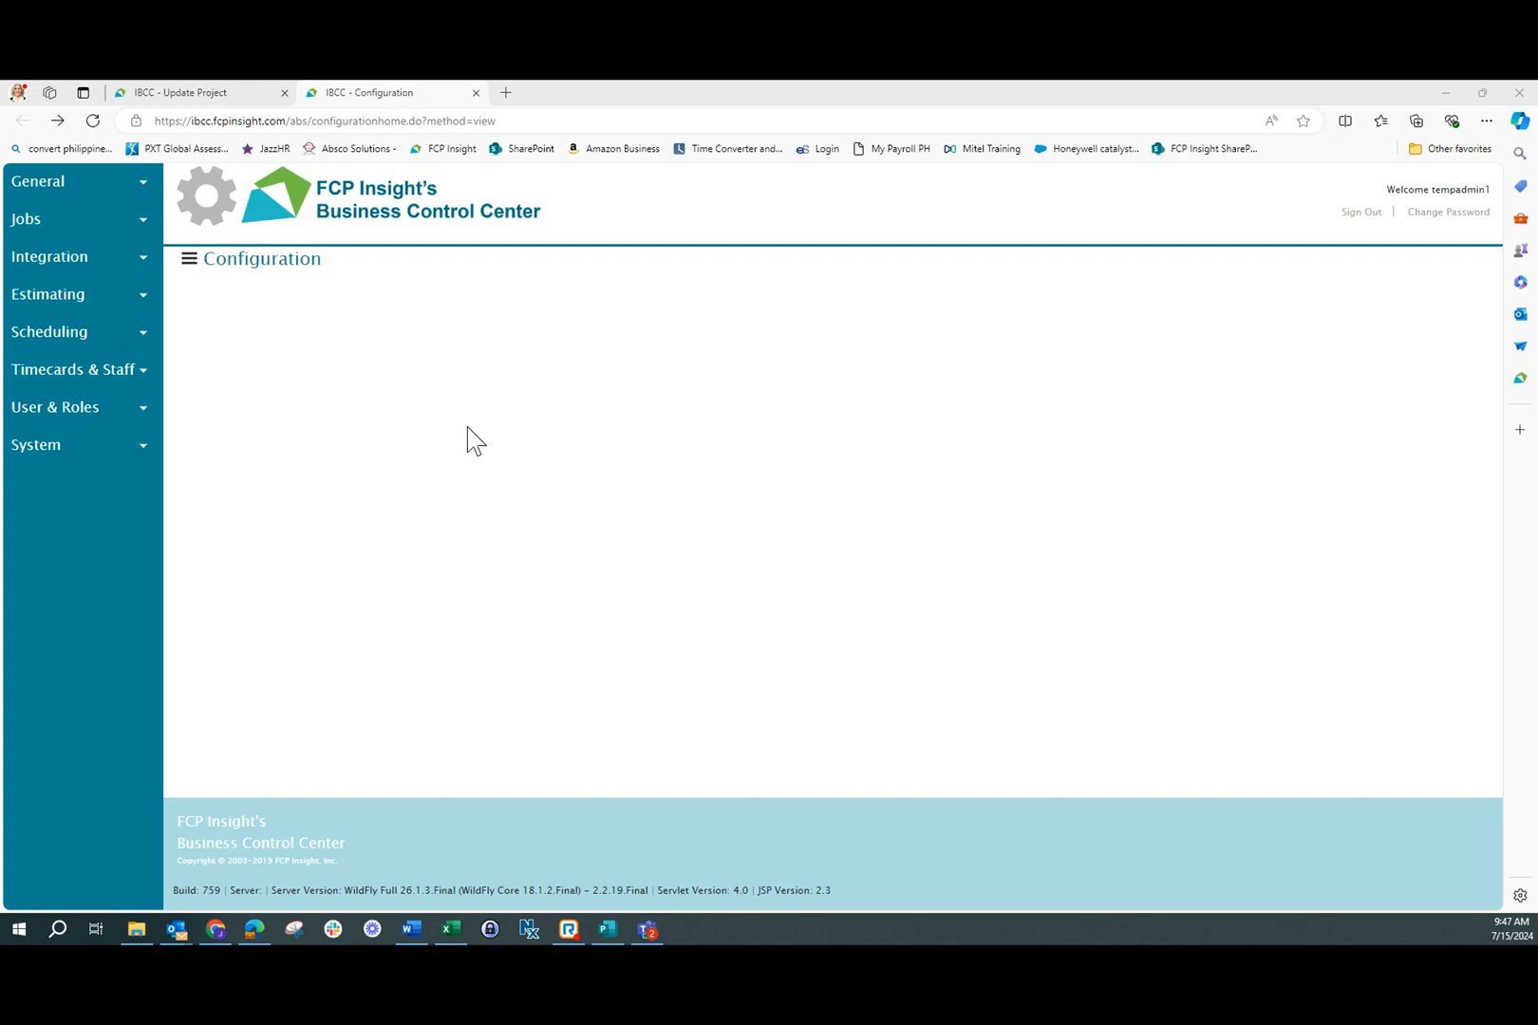
Open the default tasks configuration for jobs and display the Default Task List collection
click(141, 221)
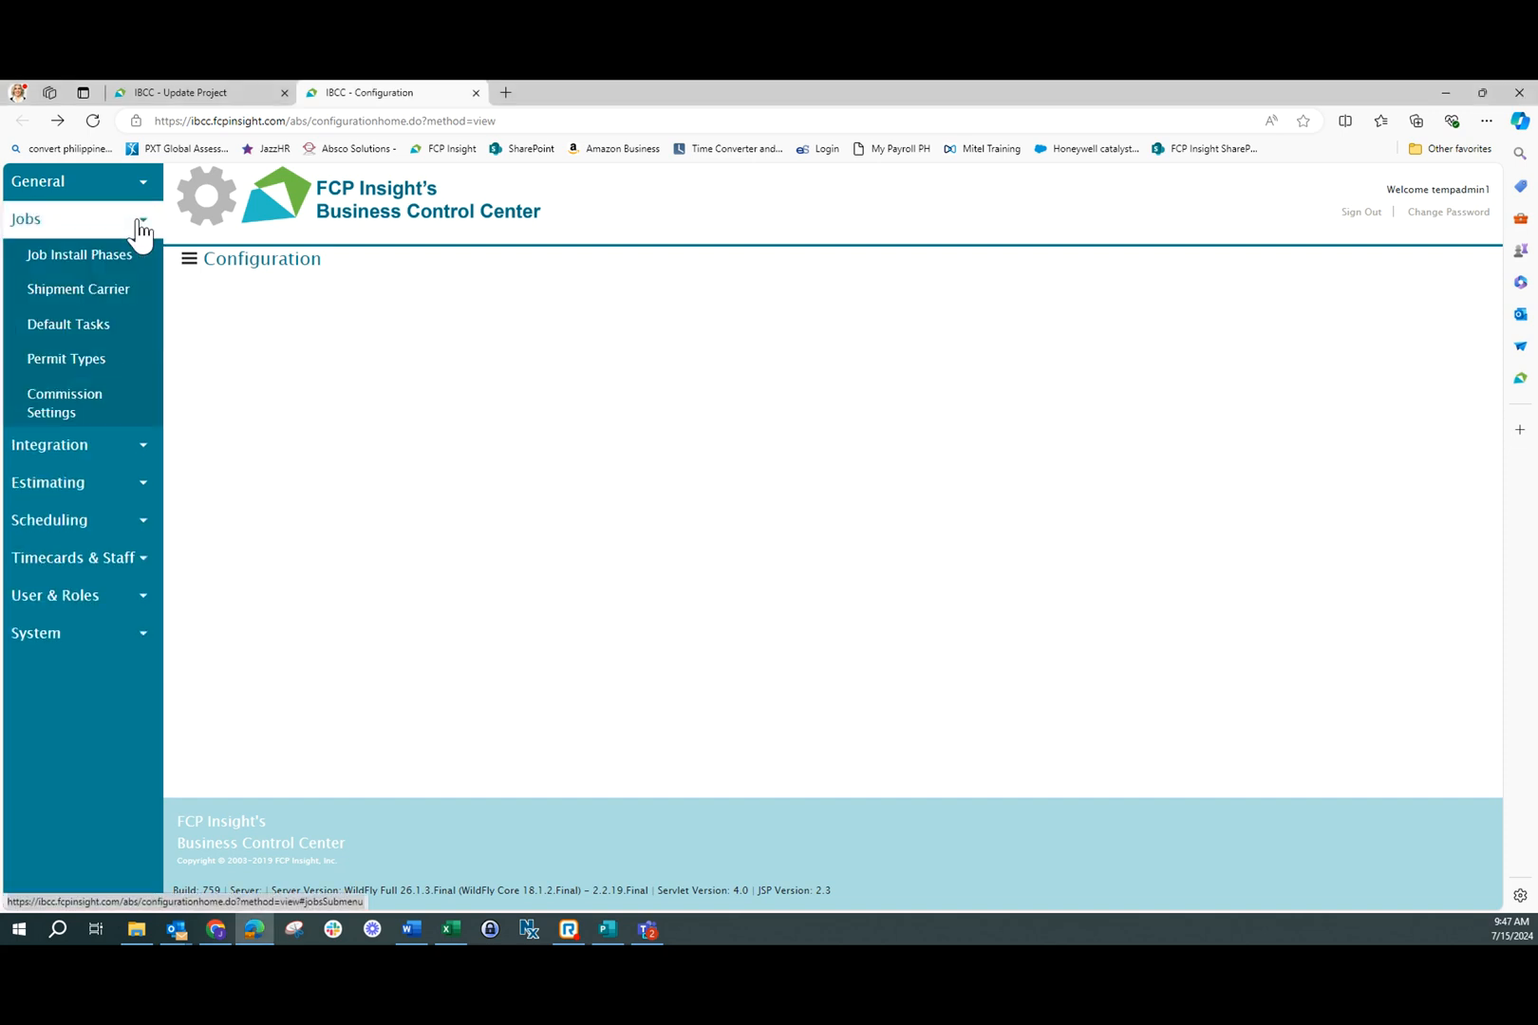
click(101, 326)
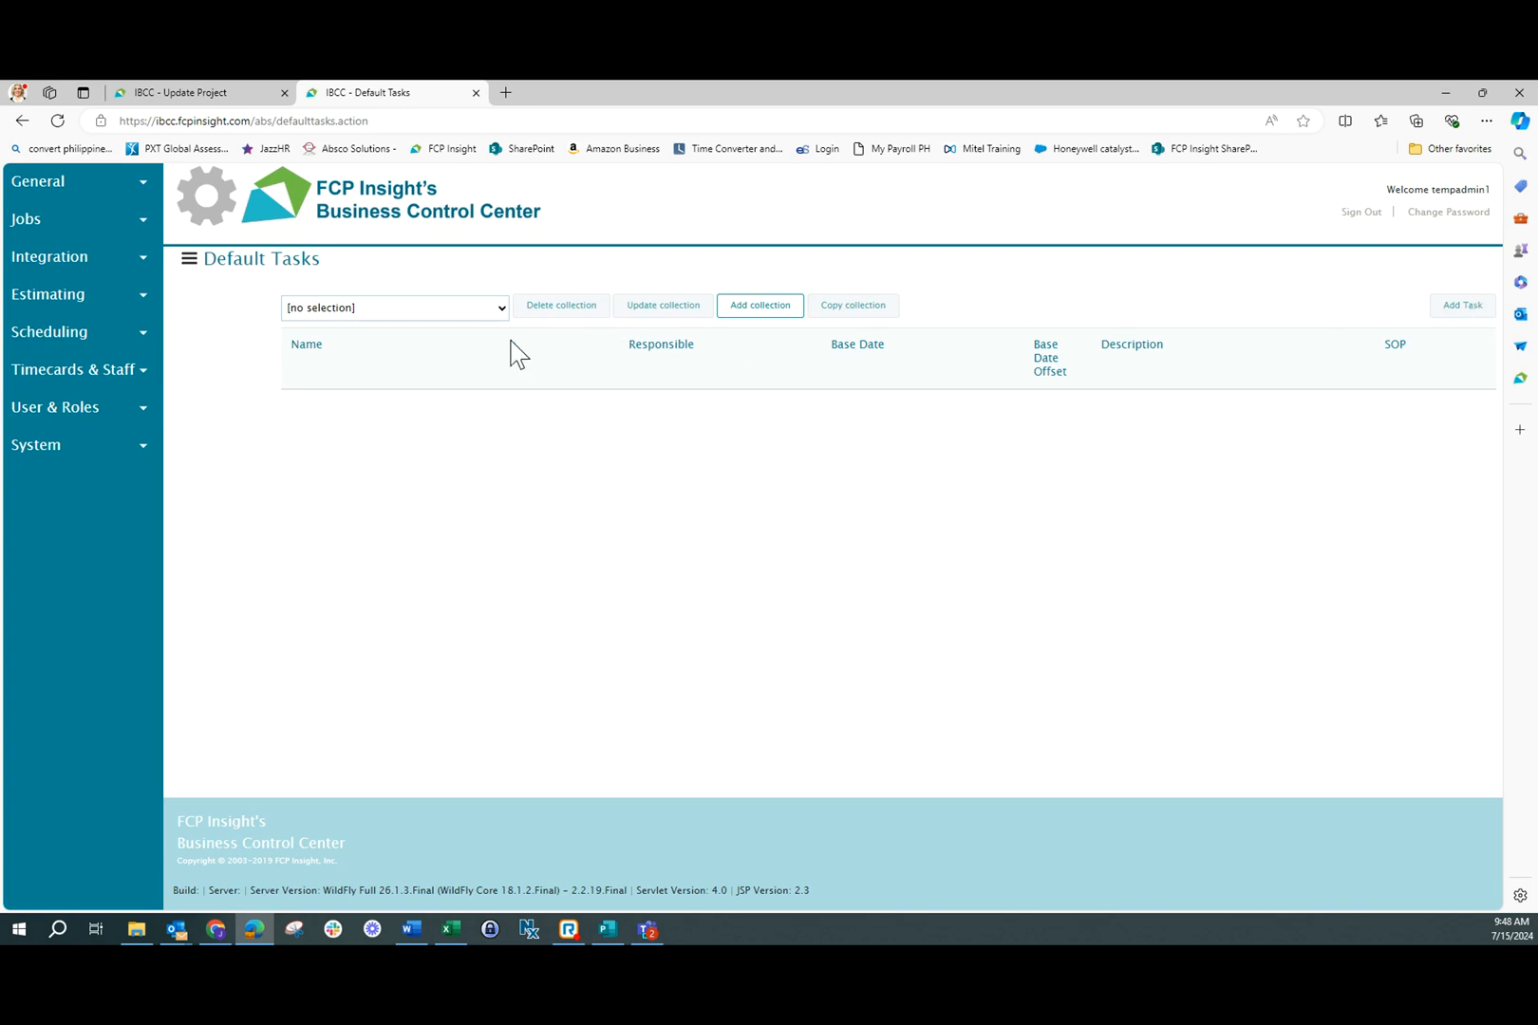
click(498, 311)
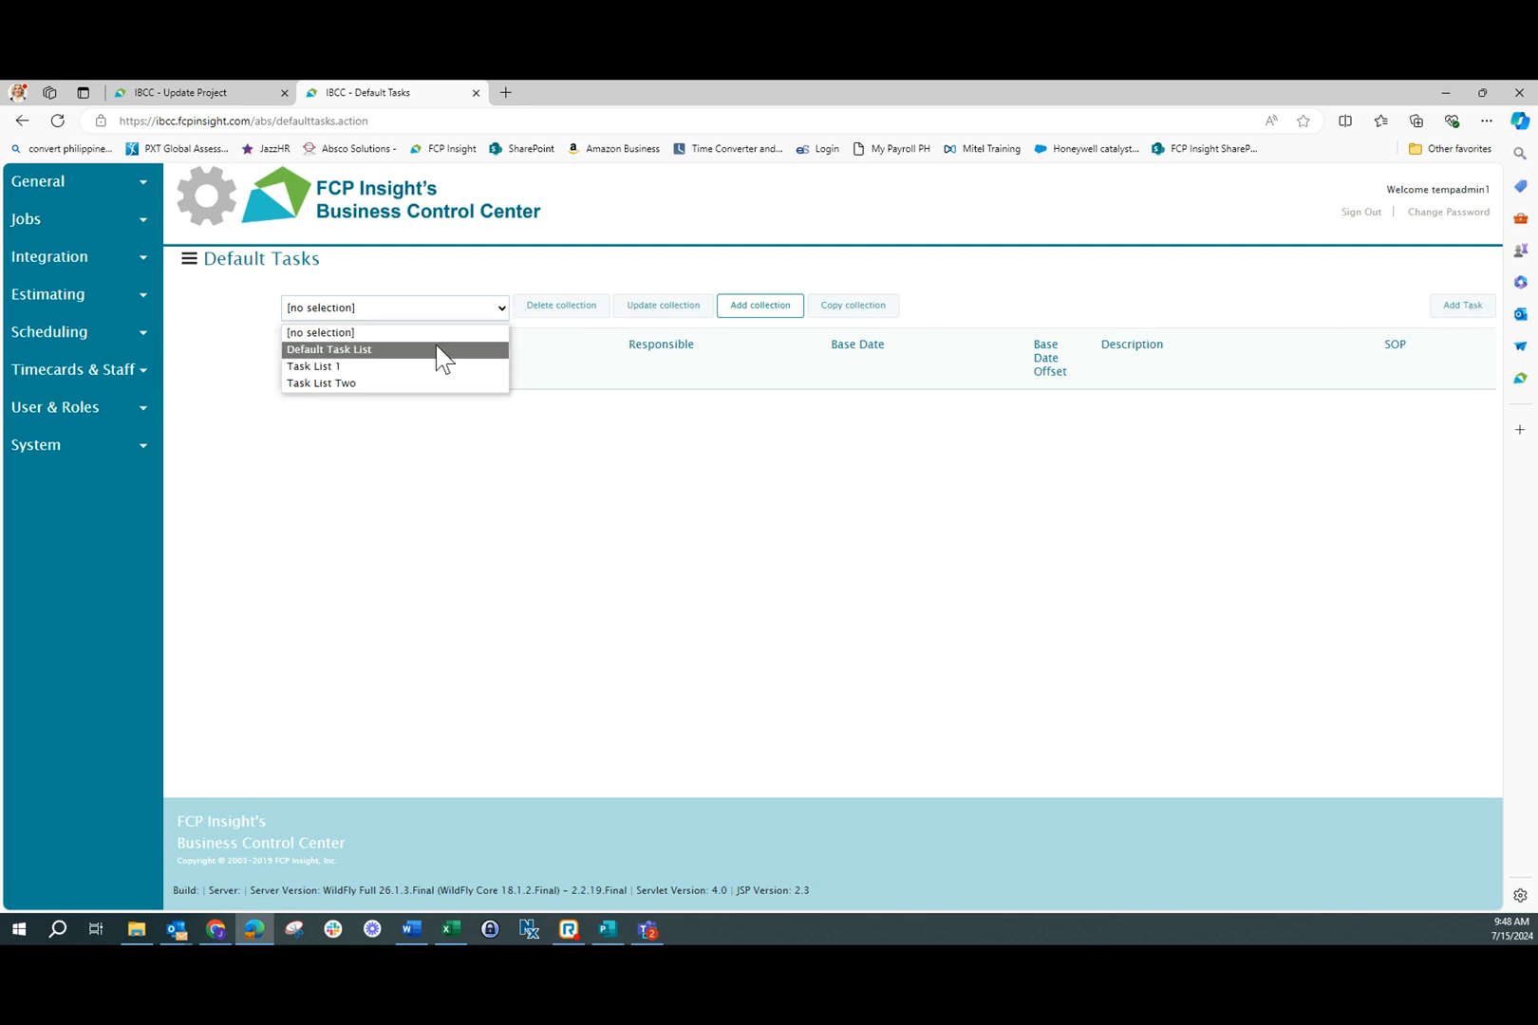
click(439, 350)
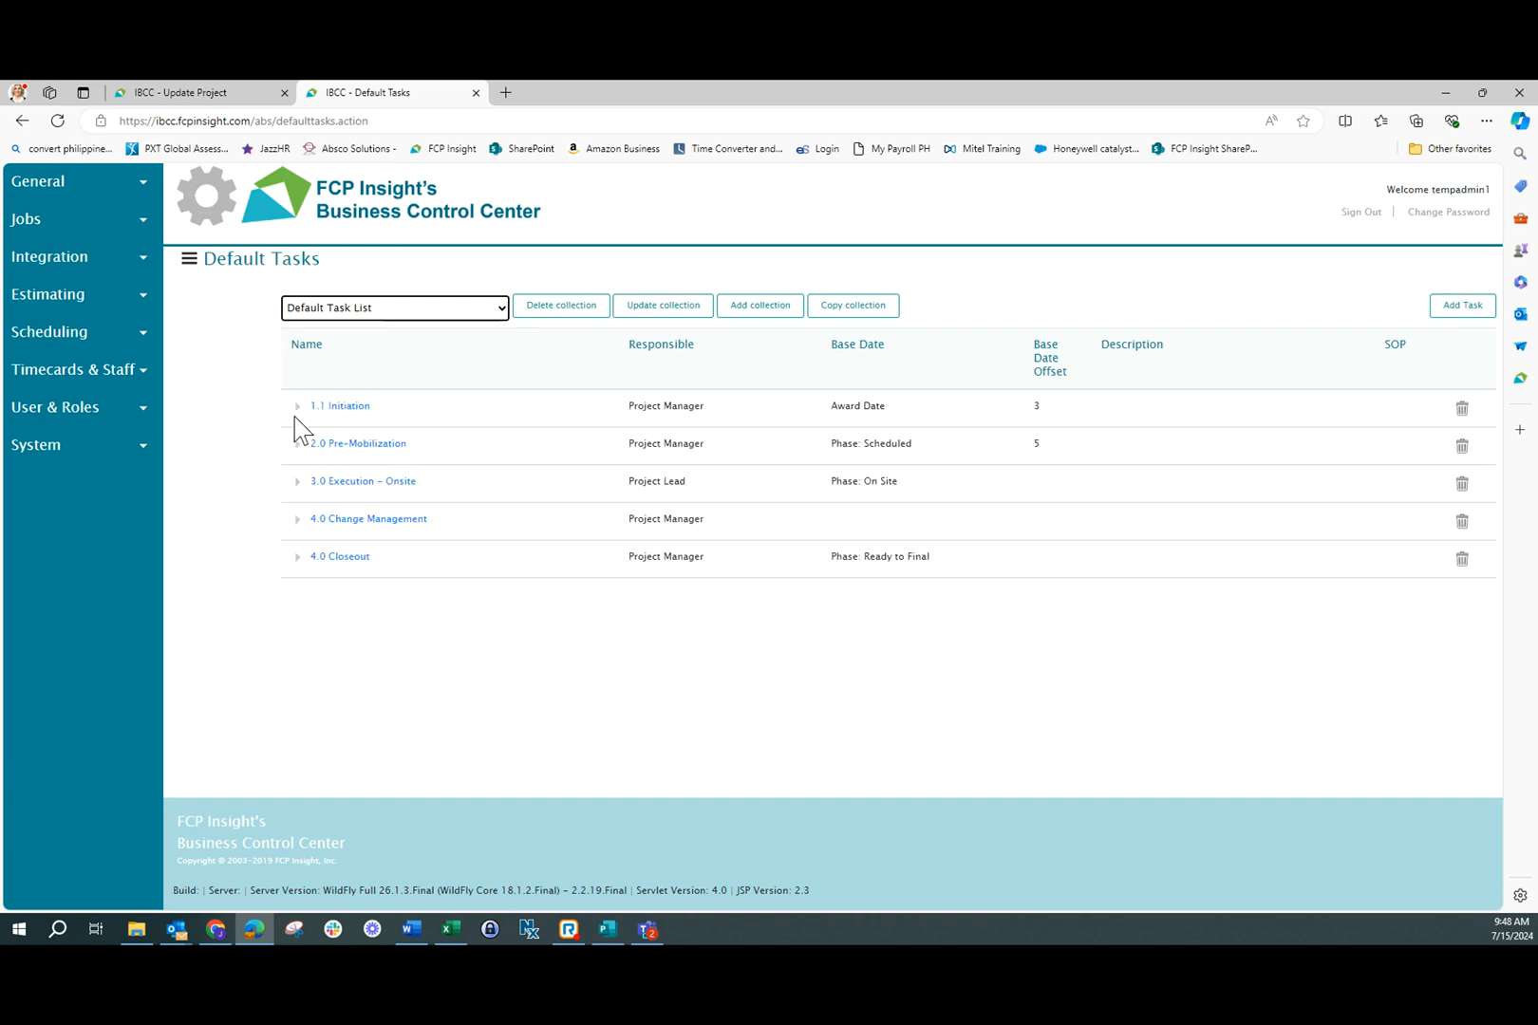
Expand the 1.1 Initiation, 2.0 Pre-Mobilization and 3.0 Execution - Onsite groups, and view the form for adding a default task
click(296, 407)
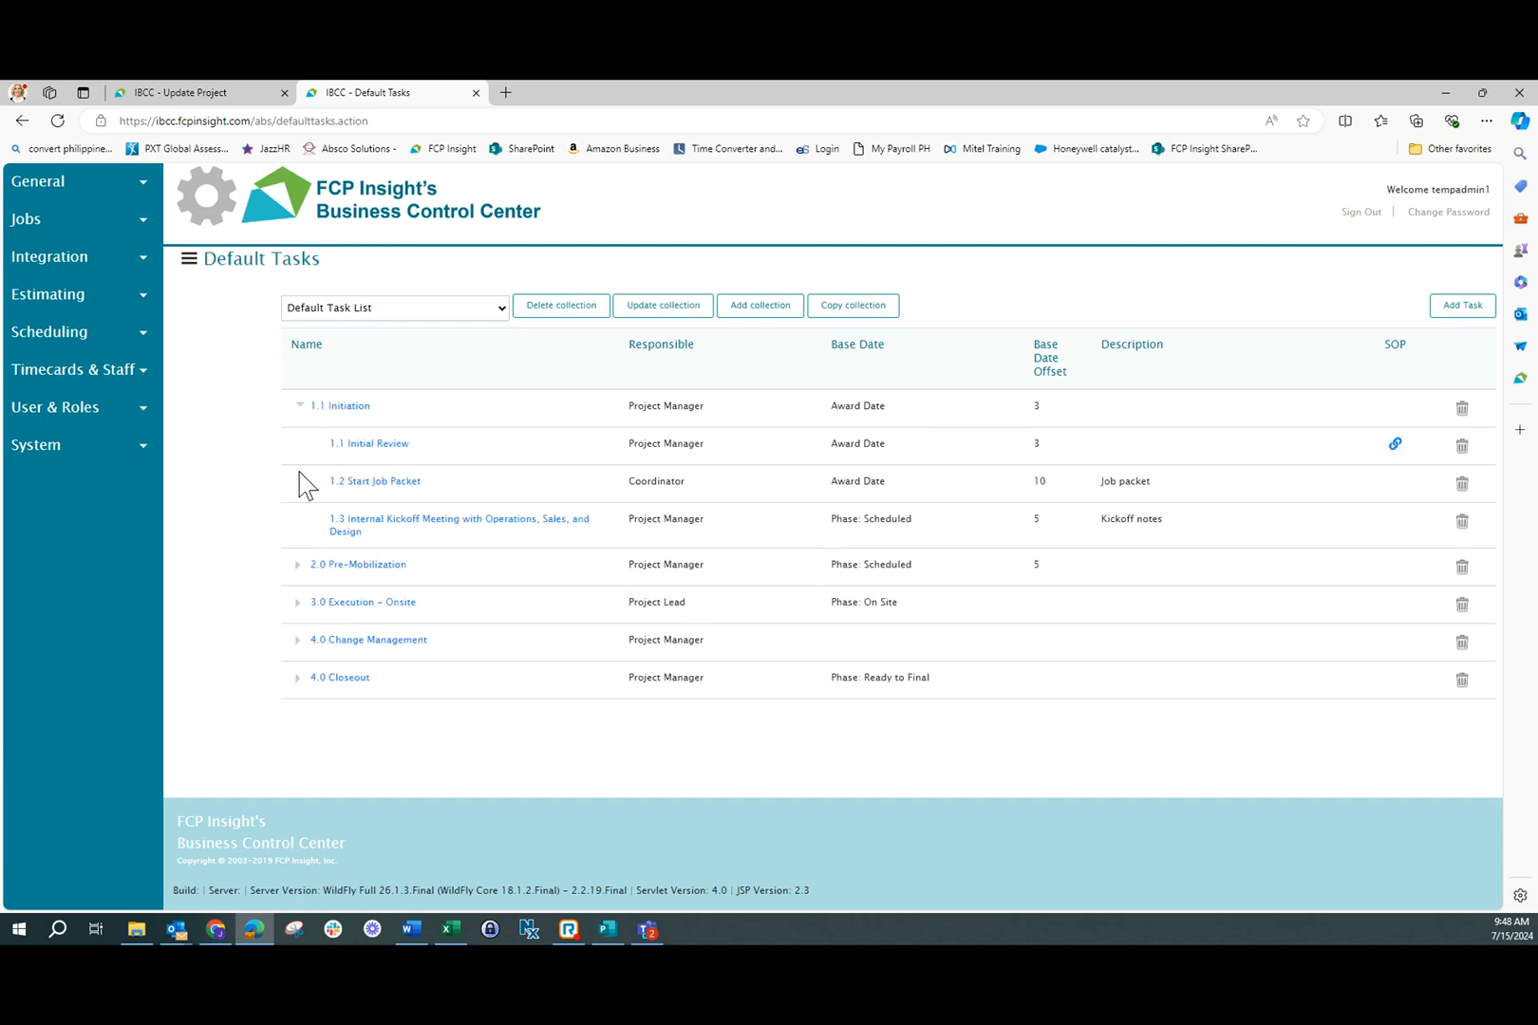
click(299, 565)
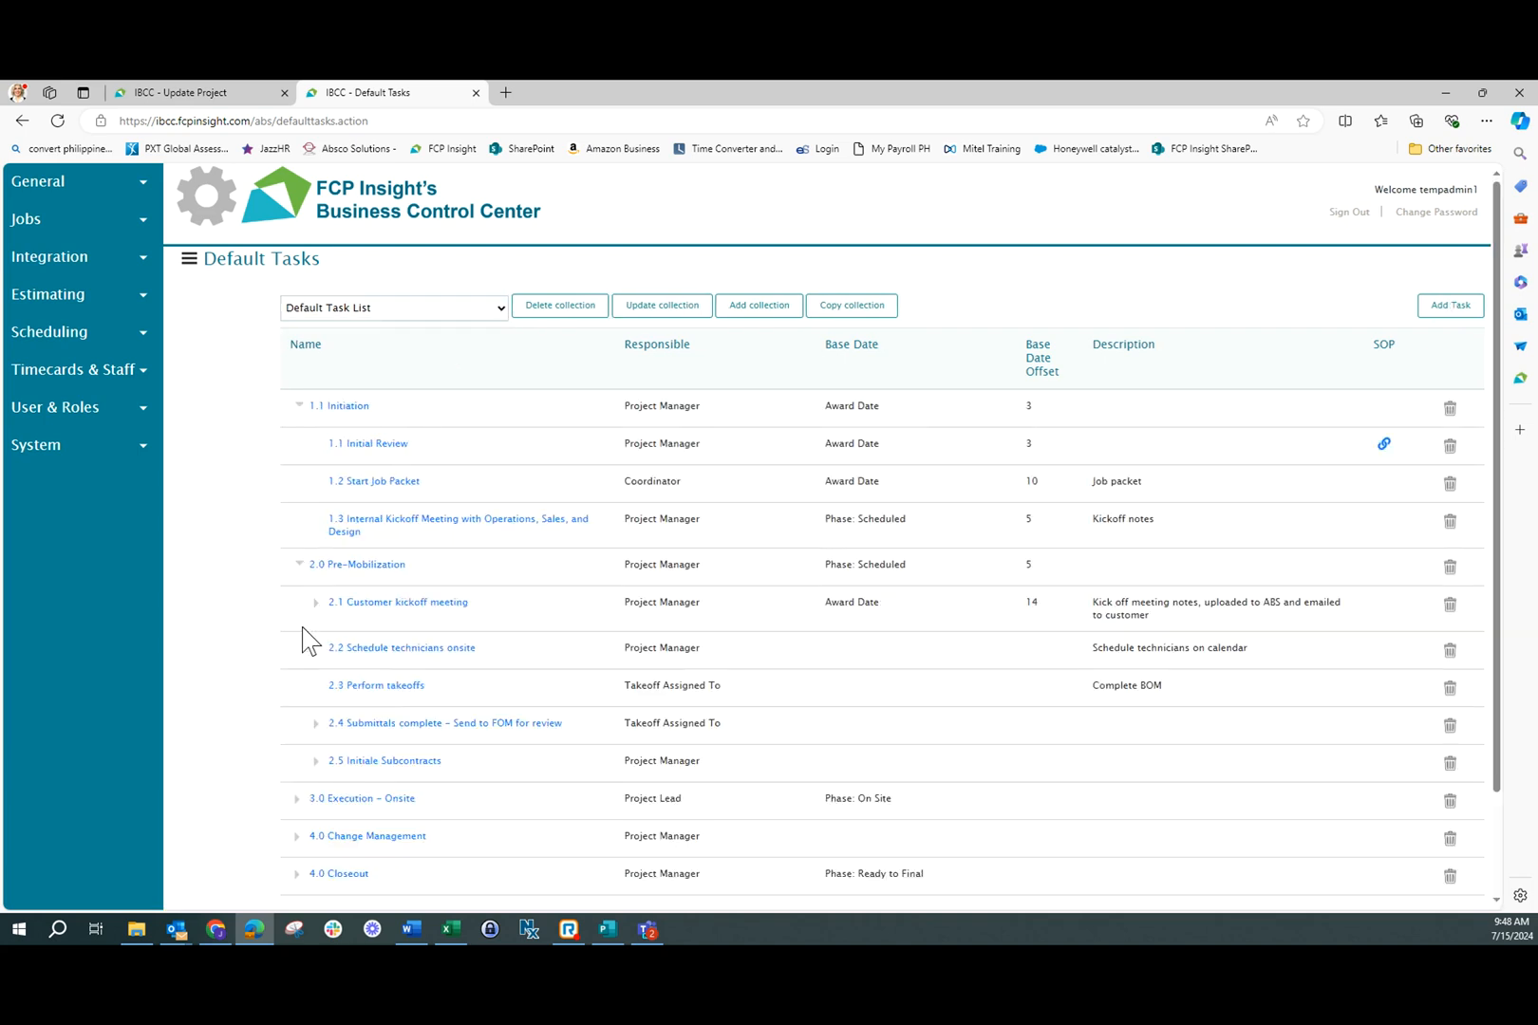
click(296, 799)
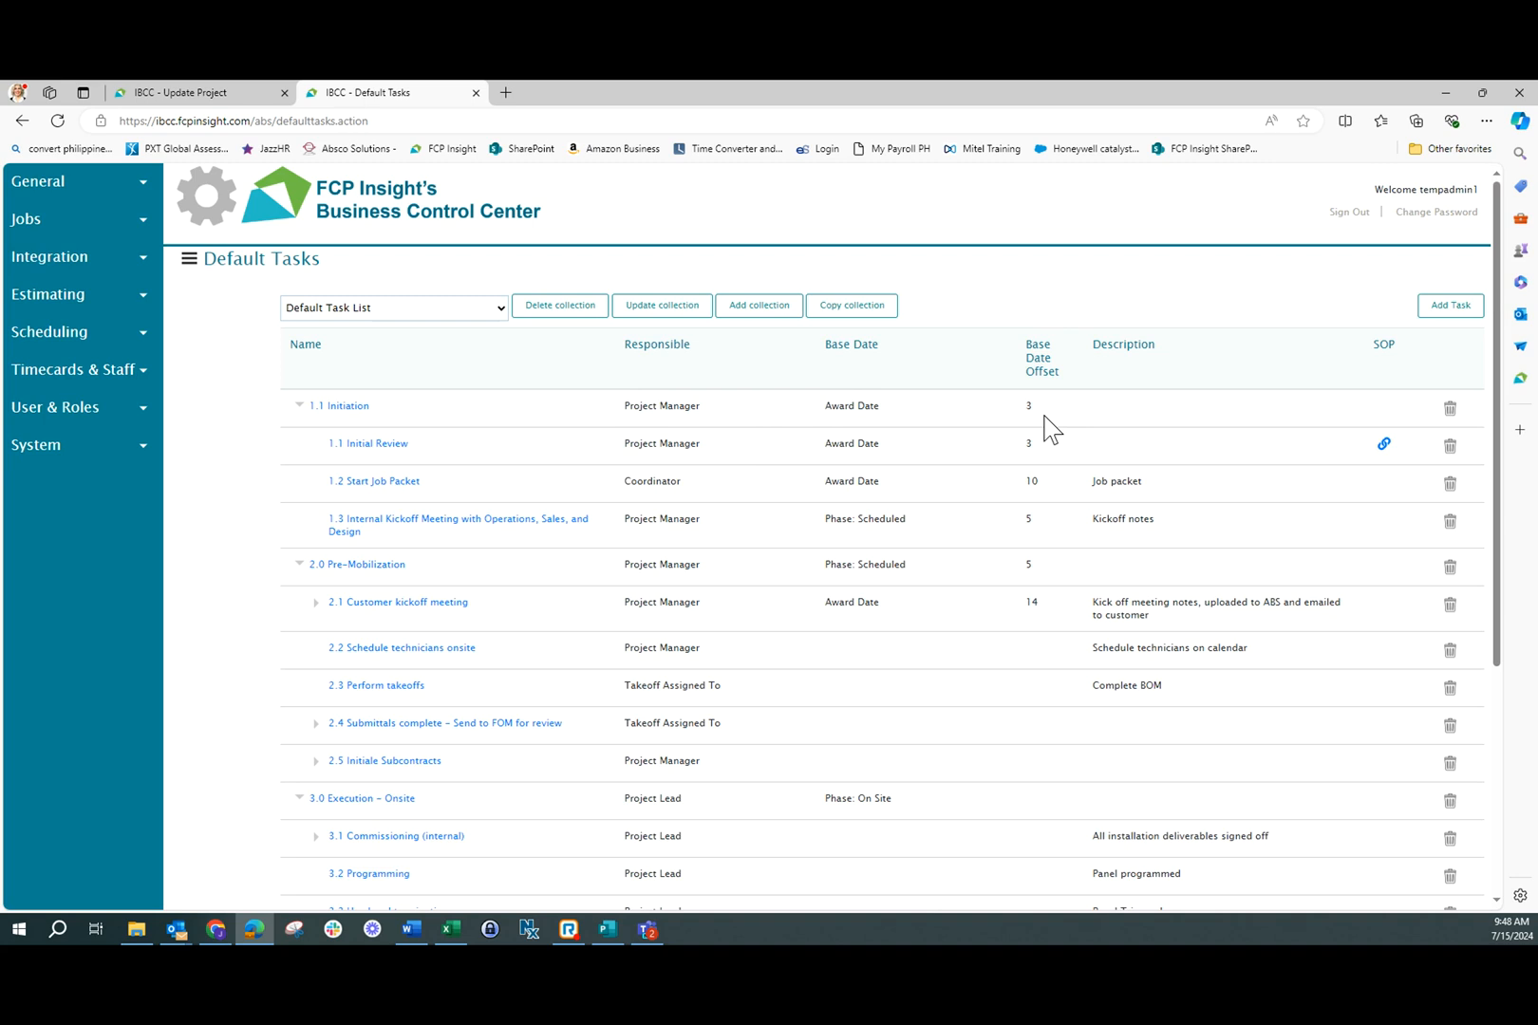
click(1450, 306)
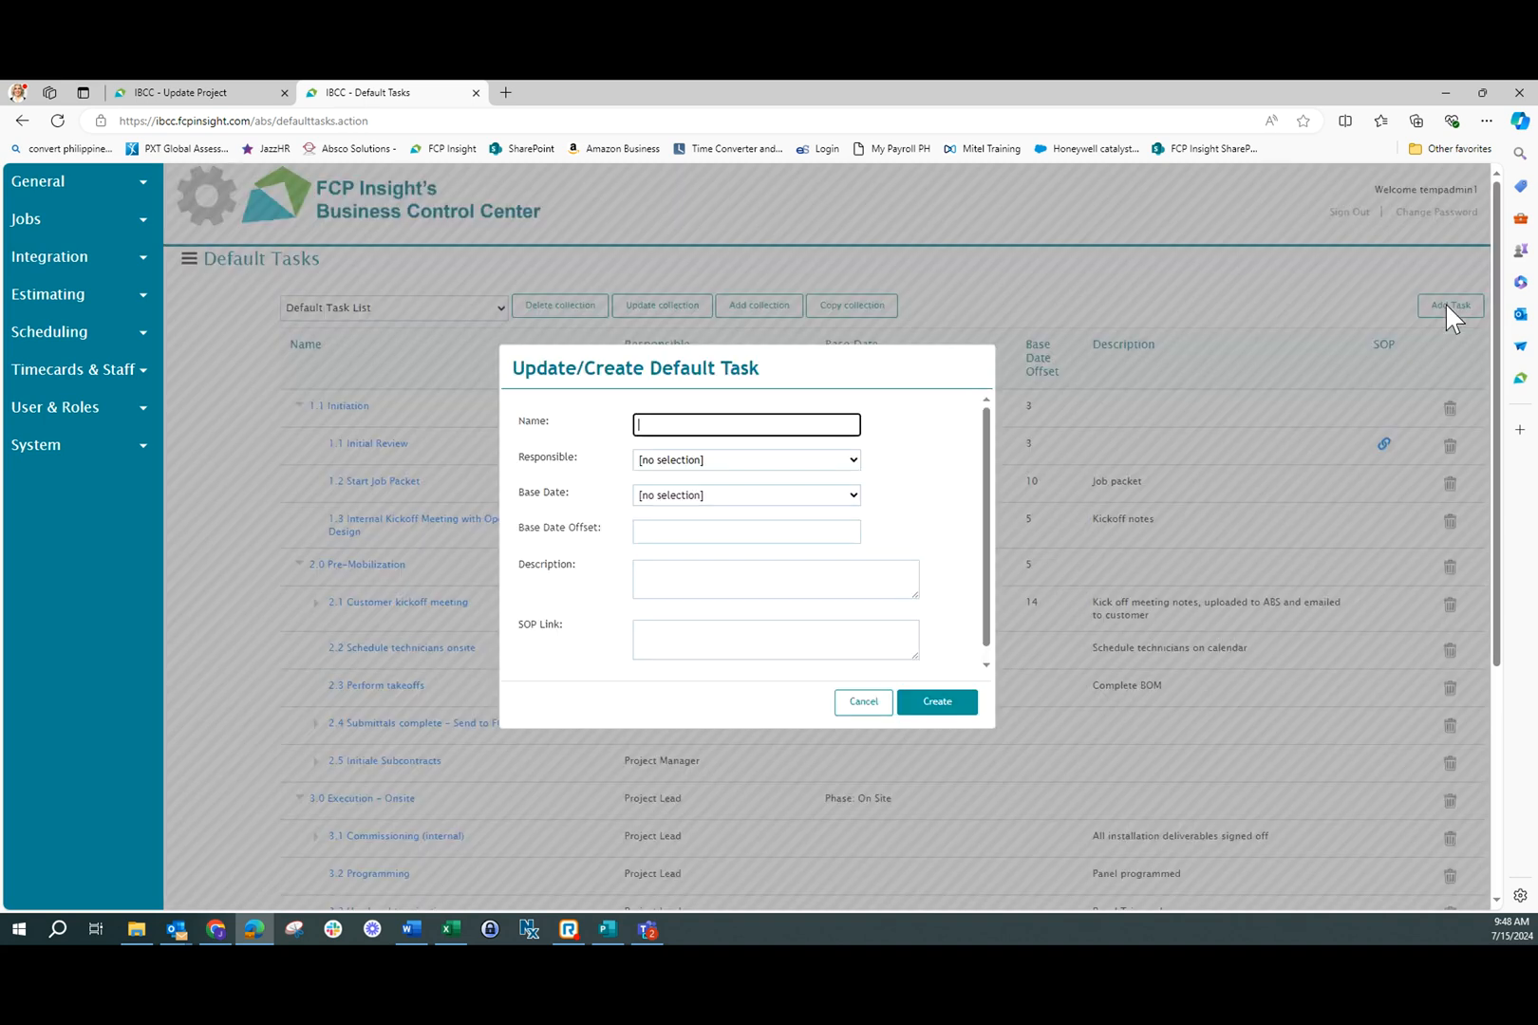
click(873, 708)
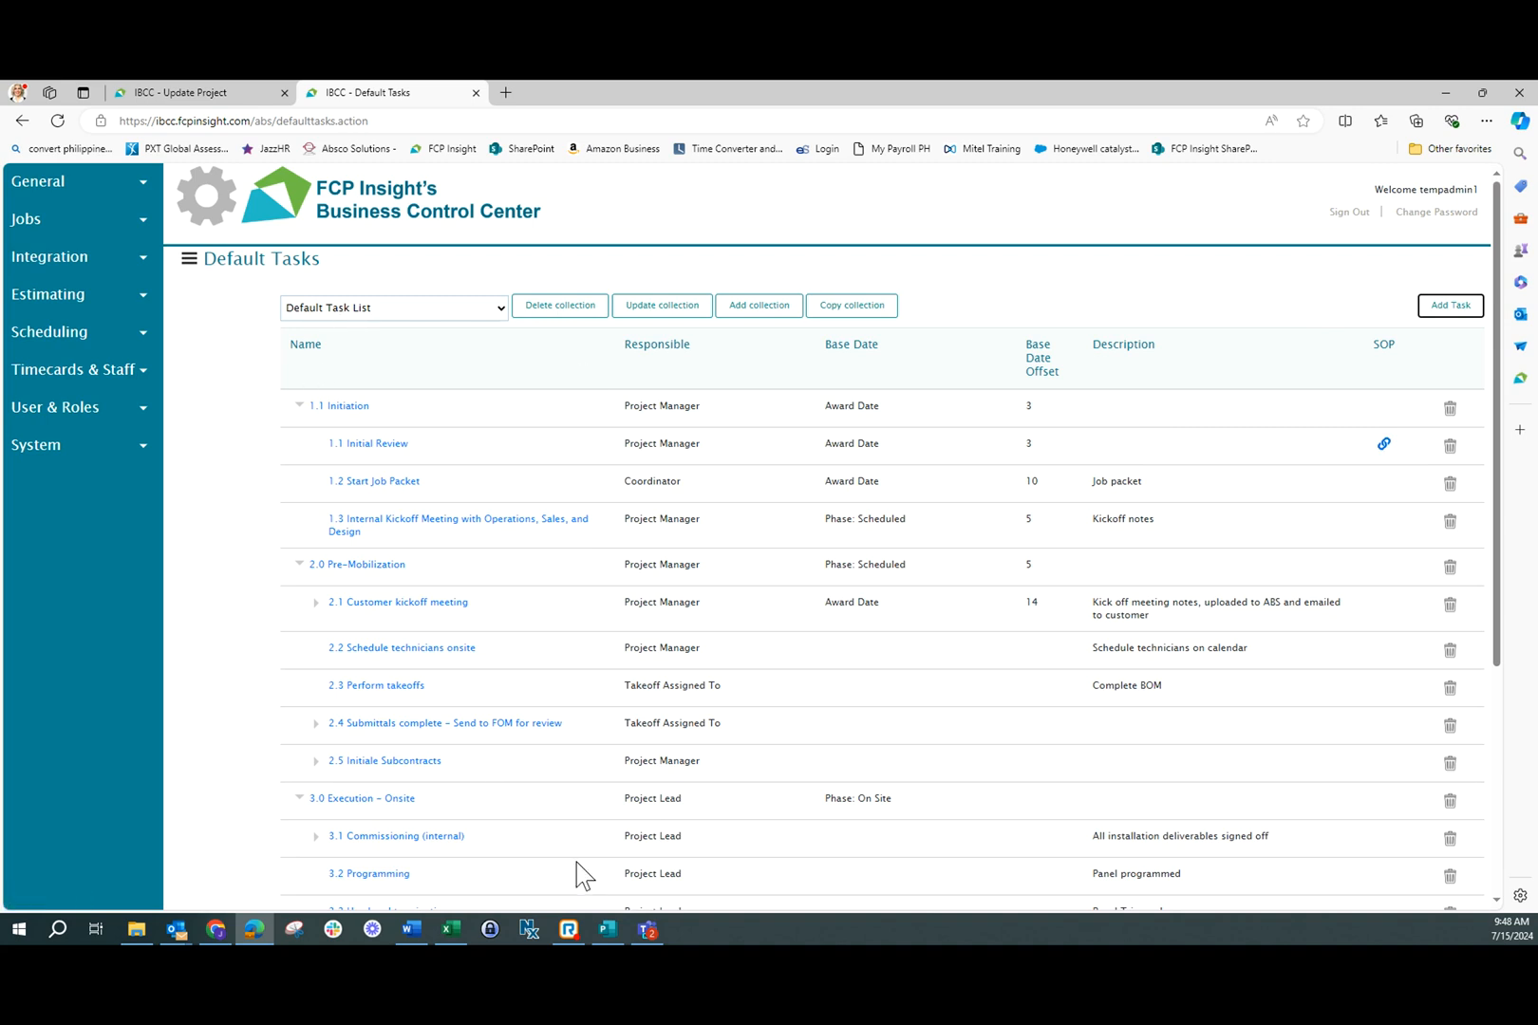
Switch to the Update Project page of the Video Surveillance System job and open its Operations section
click(180, 95)
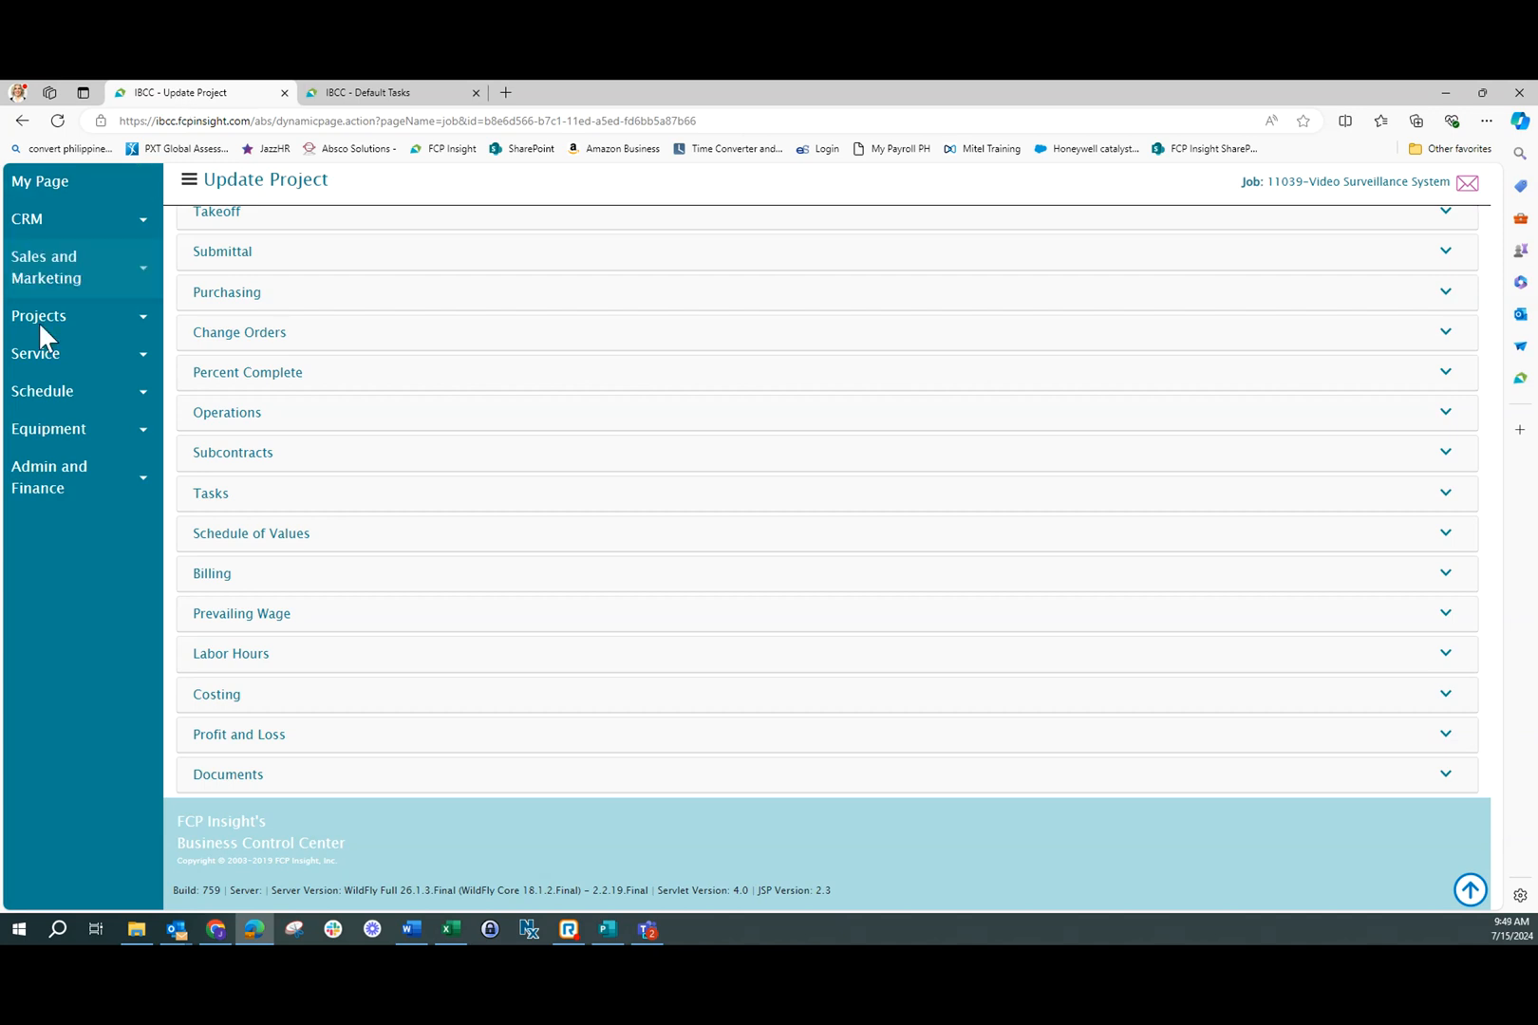
click(145, 328)
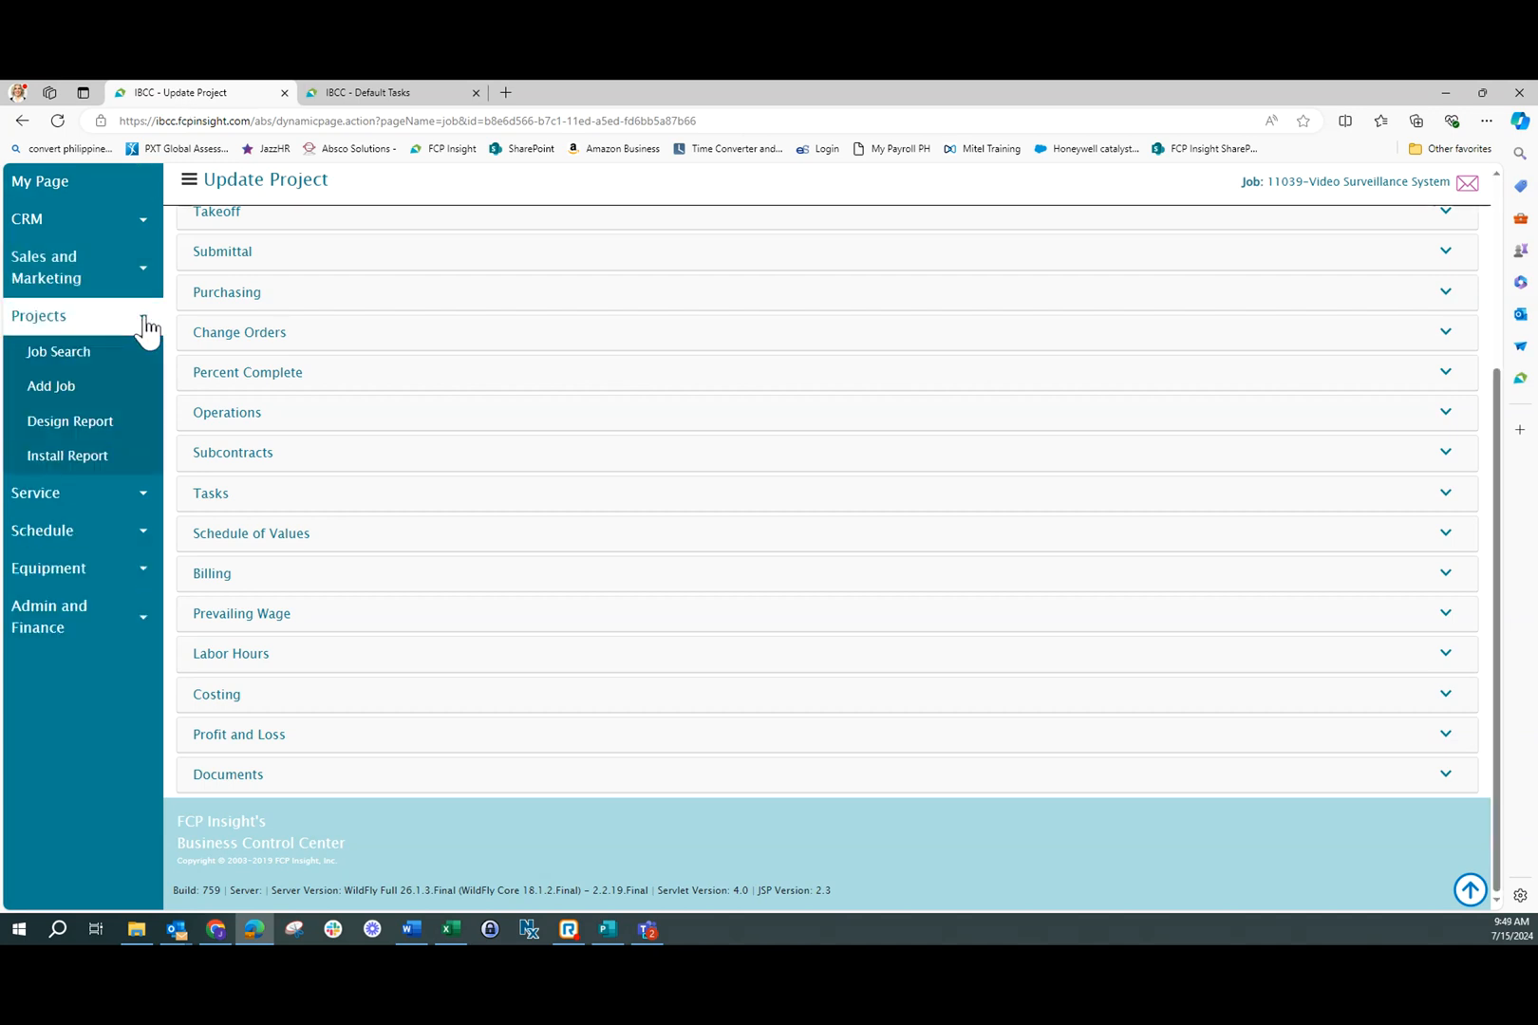
click(107, 357)
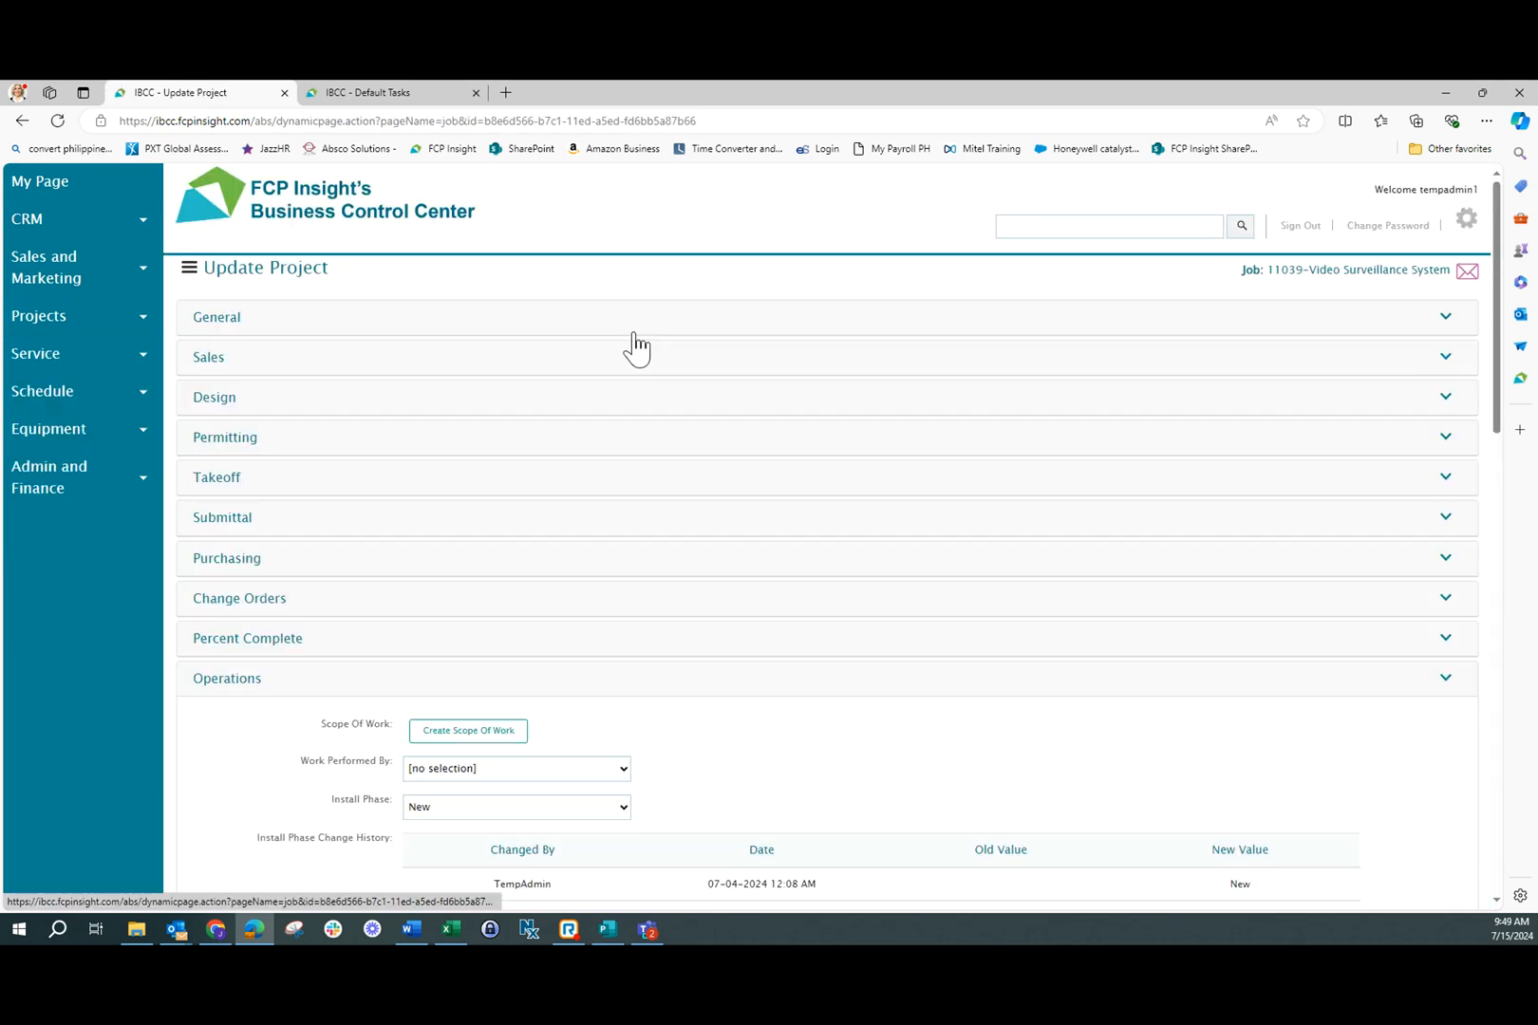
click(303, 678)
click(303, 679)
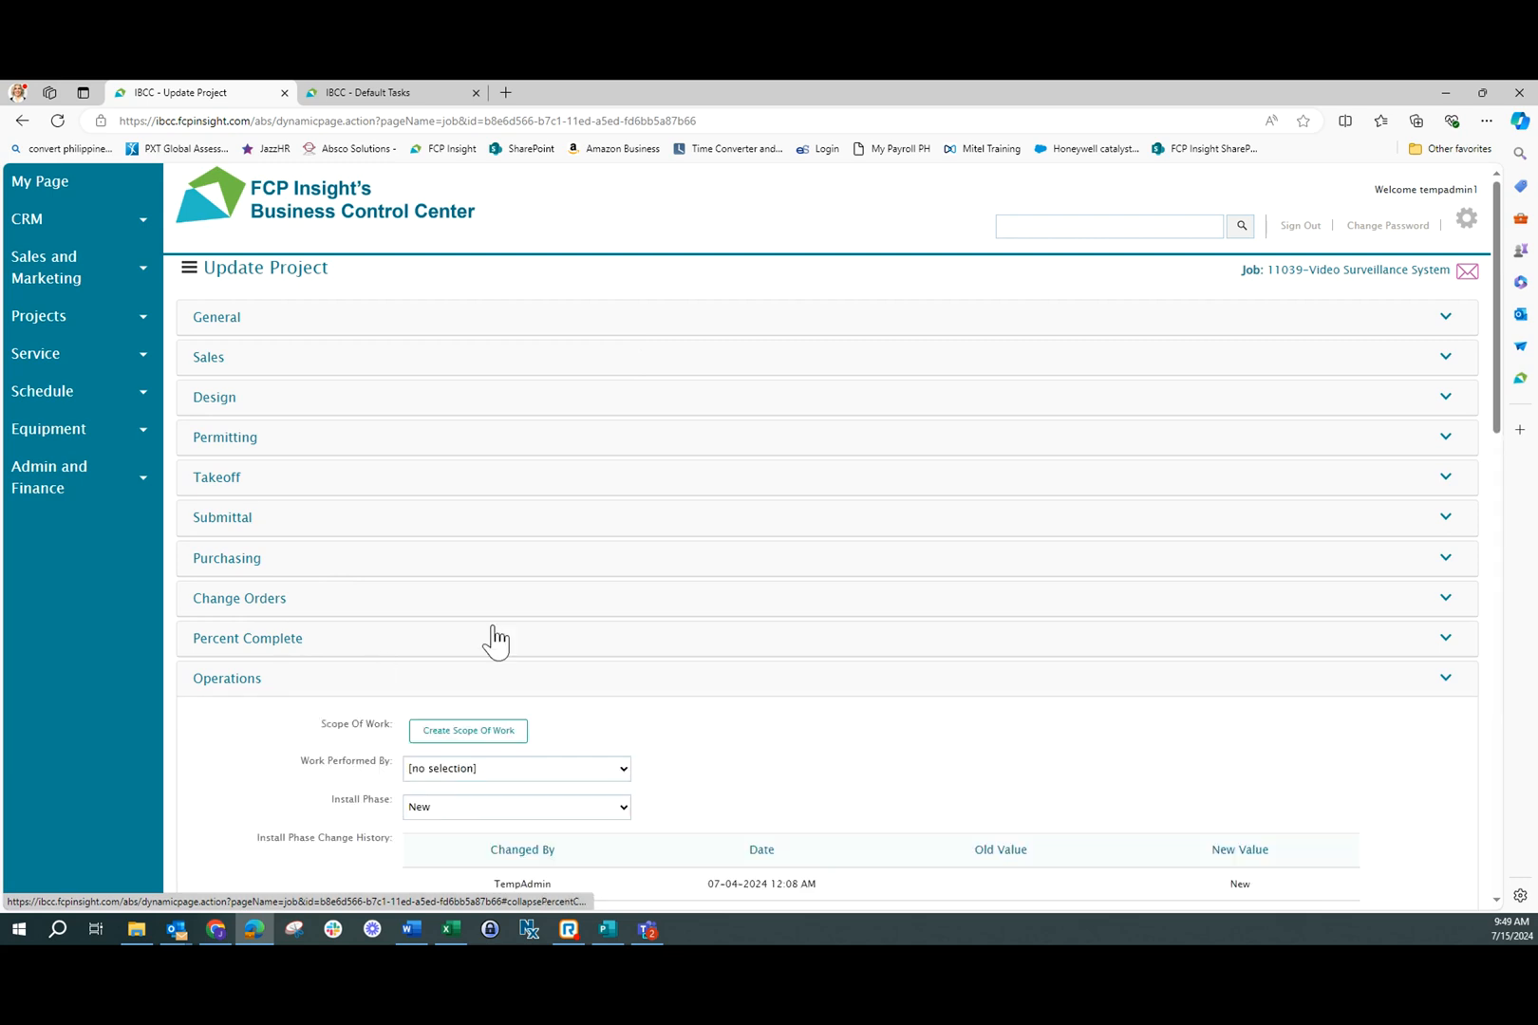
Assign Project Manager One as the job's project manager and project lead, and Designer One as coordinator
scroll(491, 642, down, 5)
scroll(569, 531, down, 1)
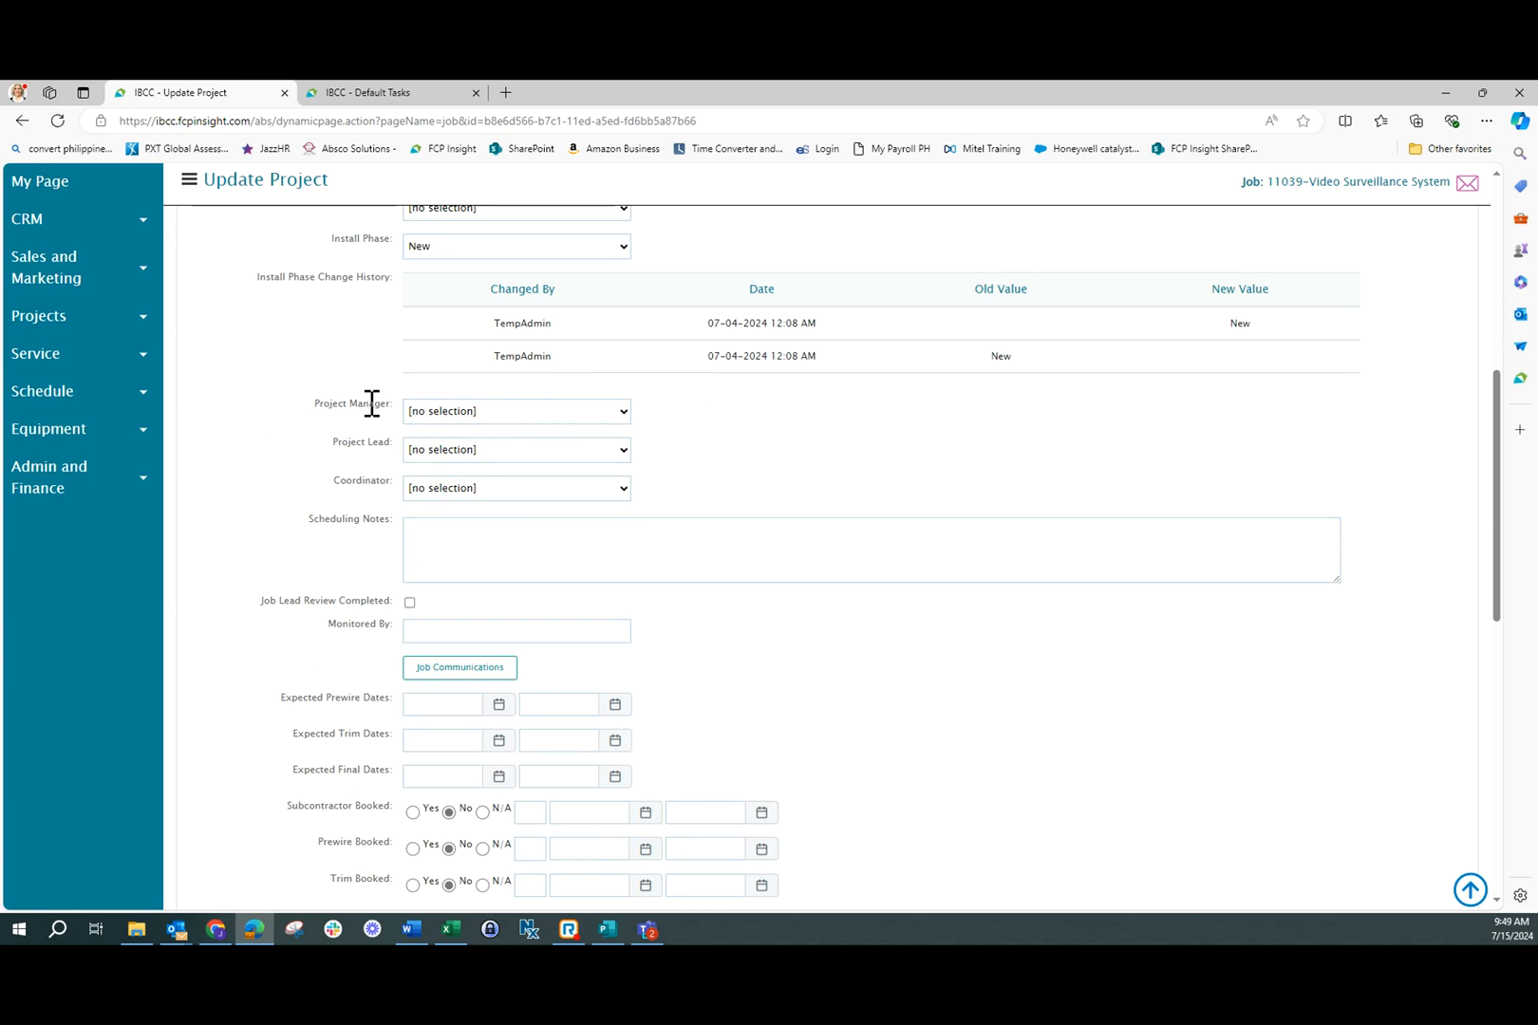
click(620, 414)
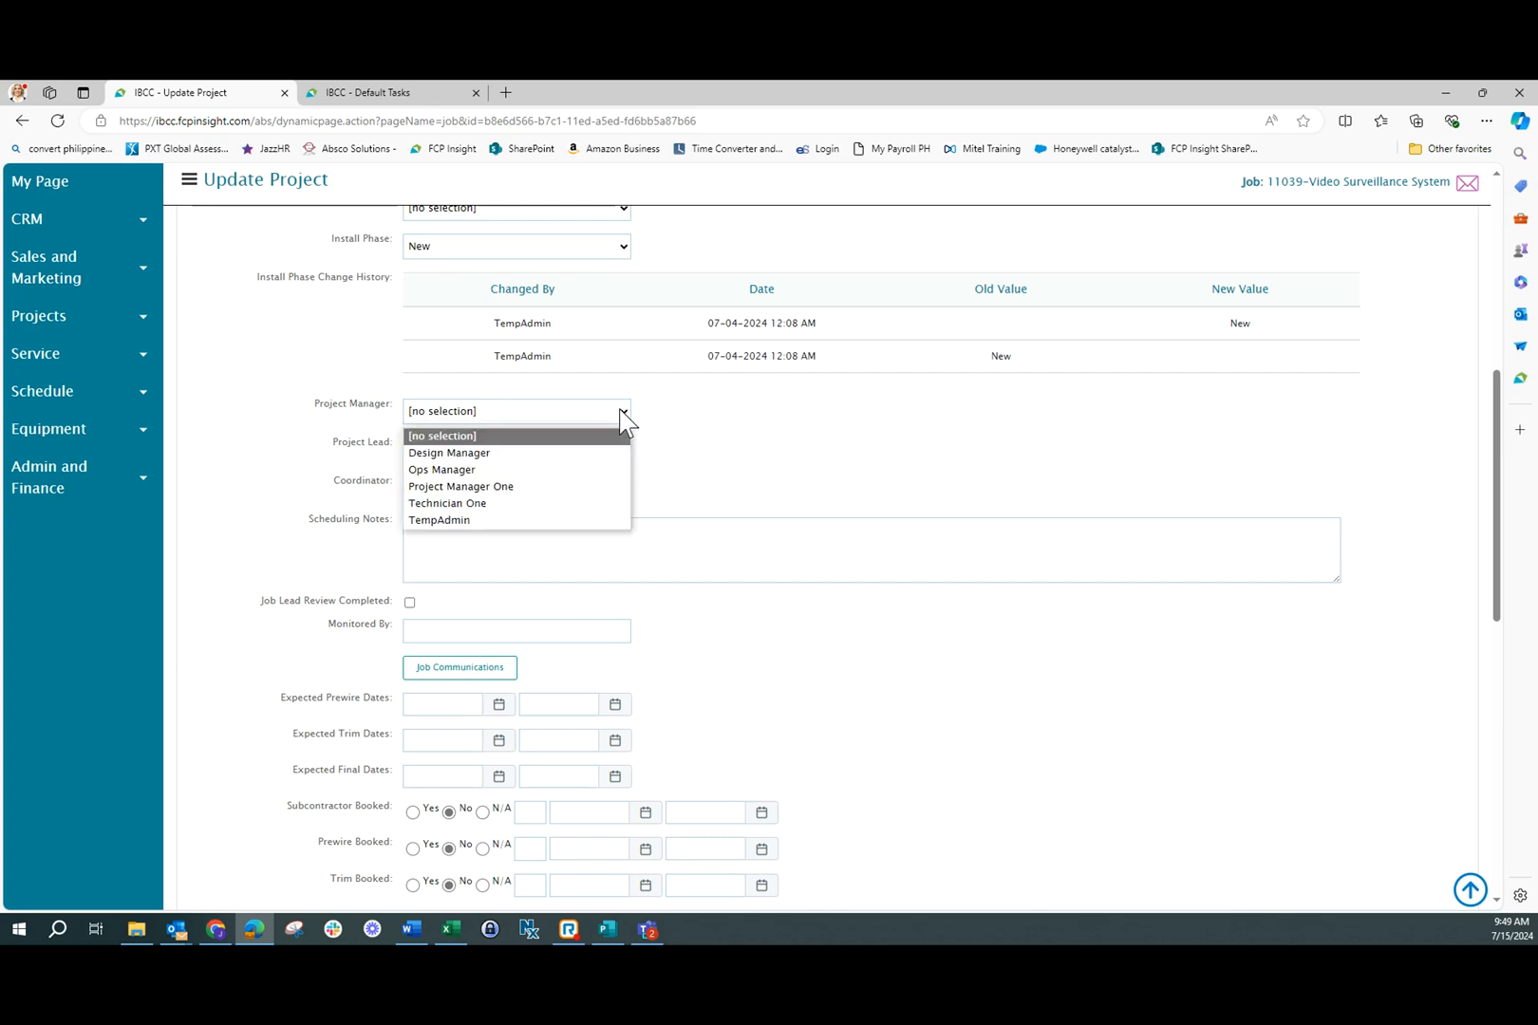
click(474, 487)
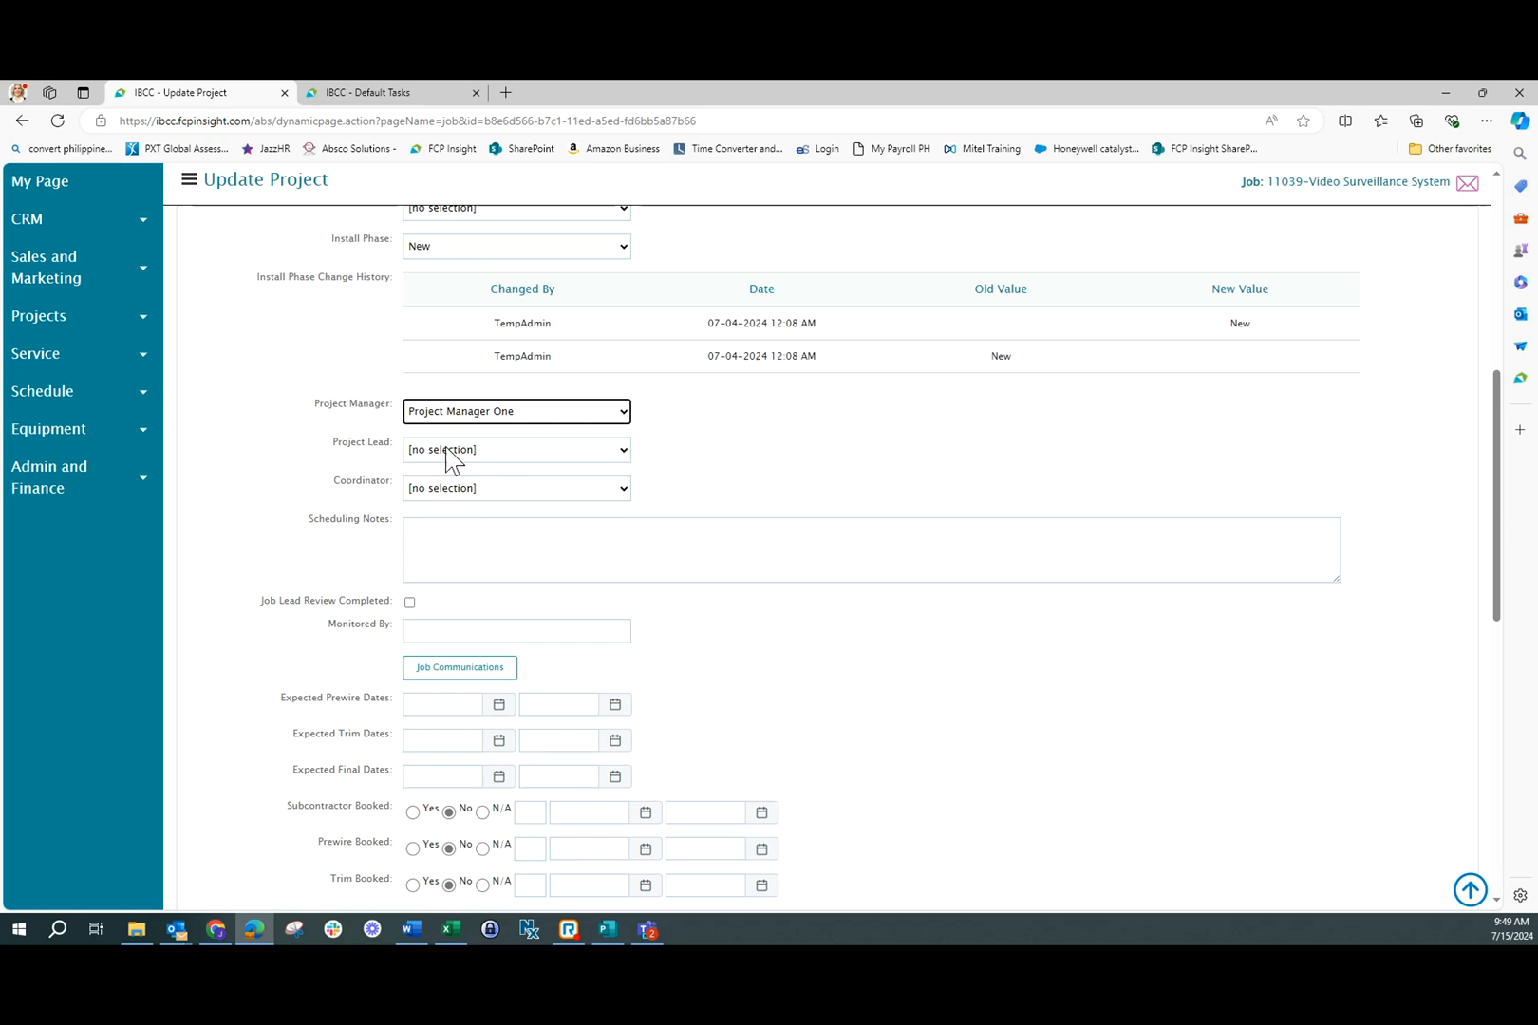
click(446, 450)
click(450, 492)
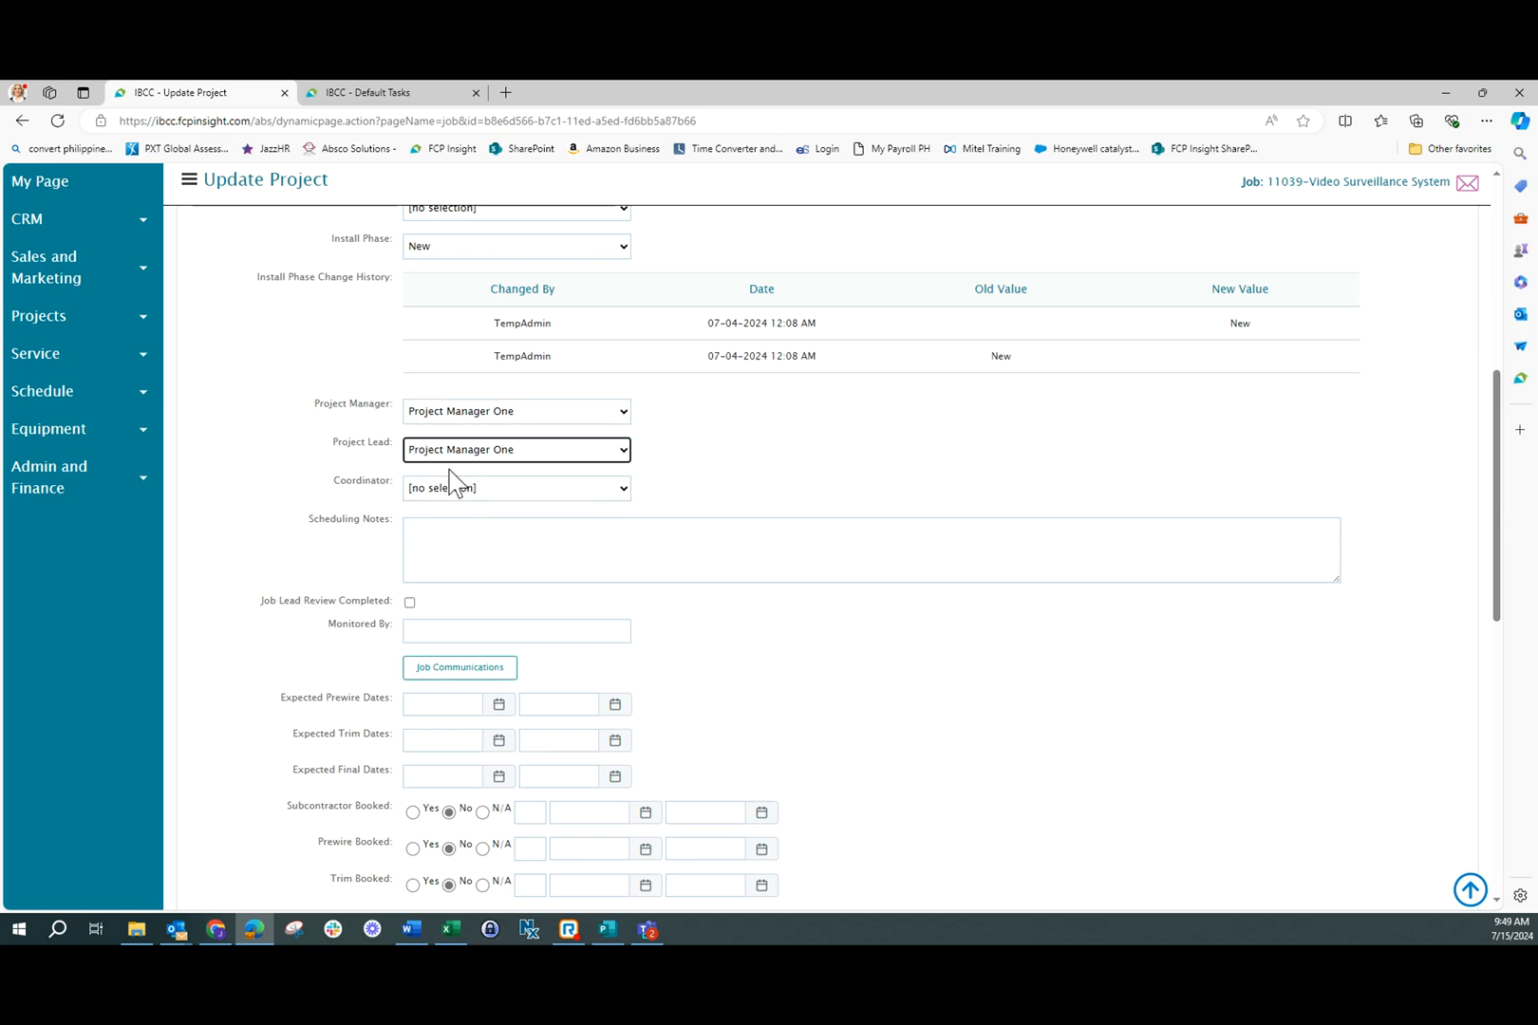
click(459, 489)
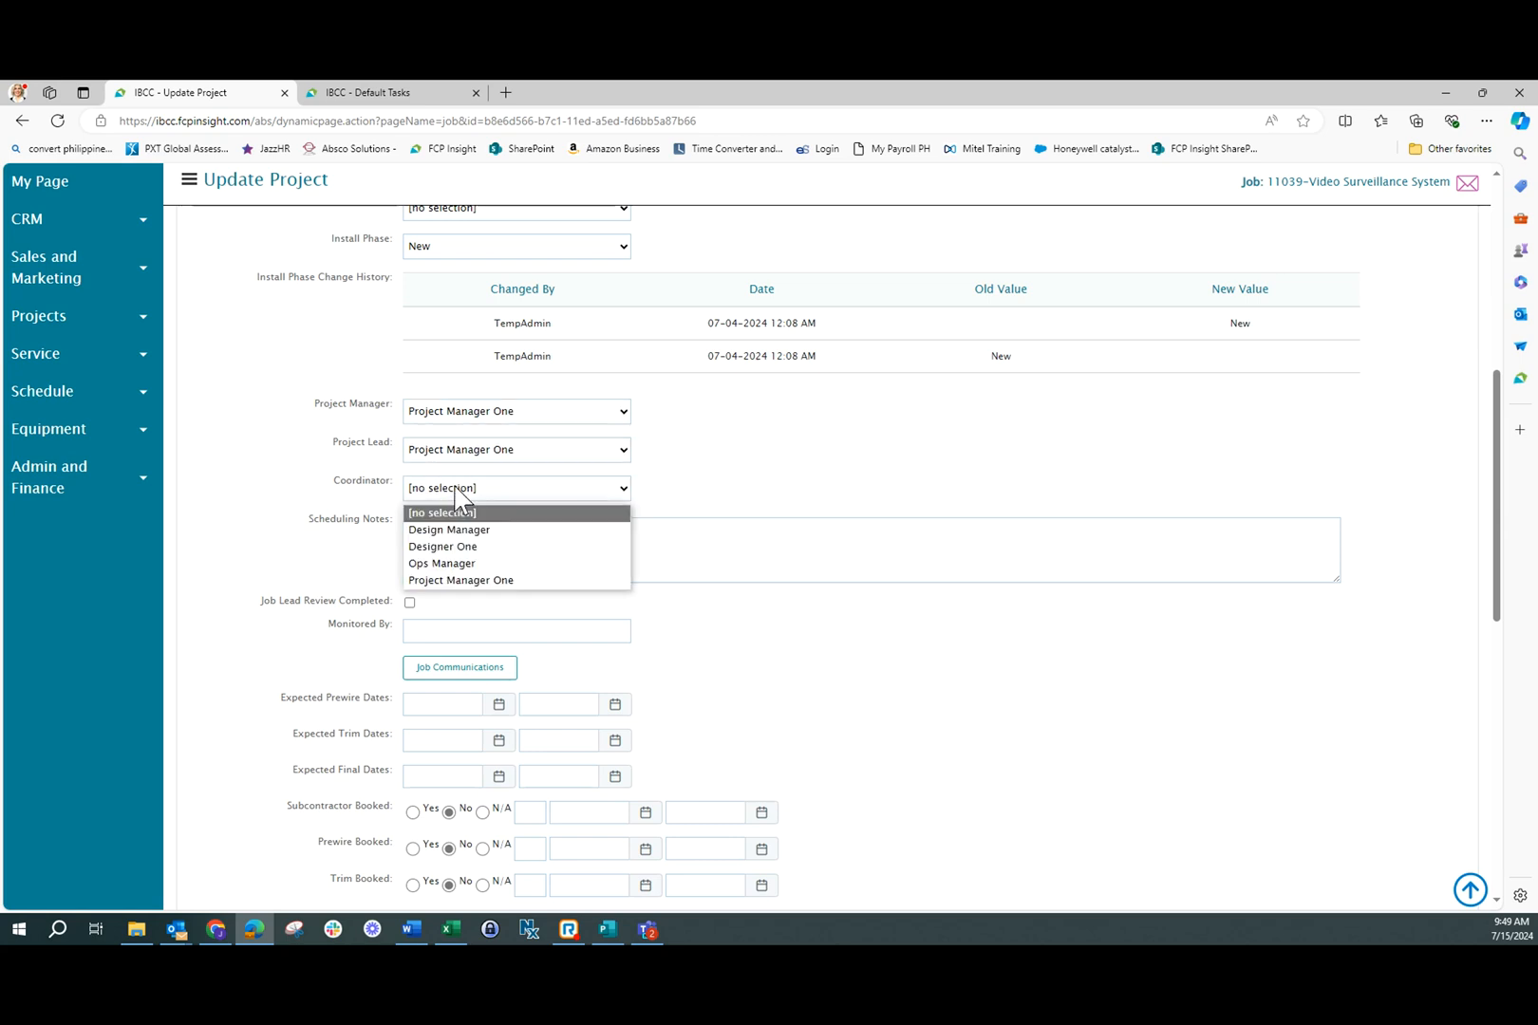
click(450, 548)
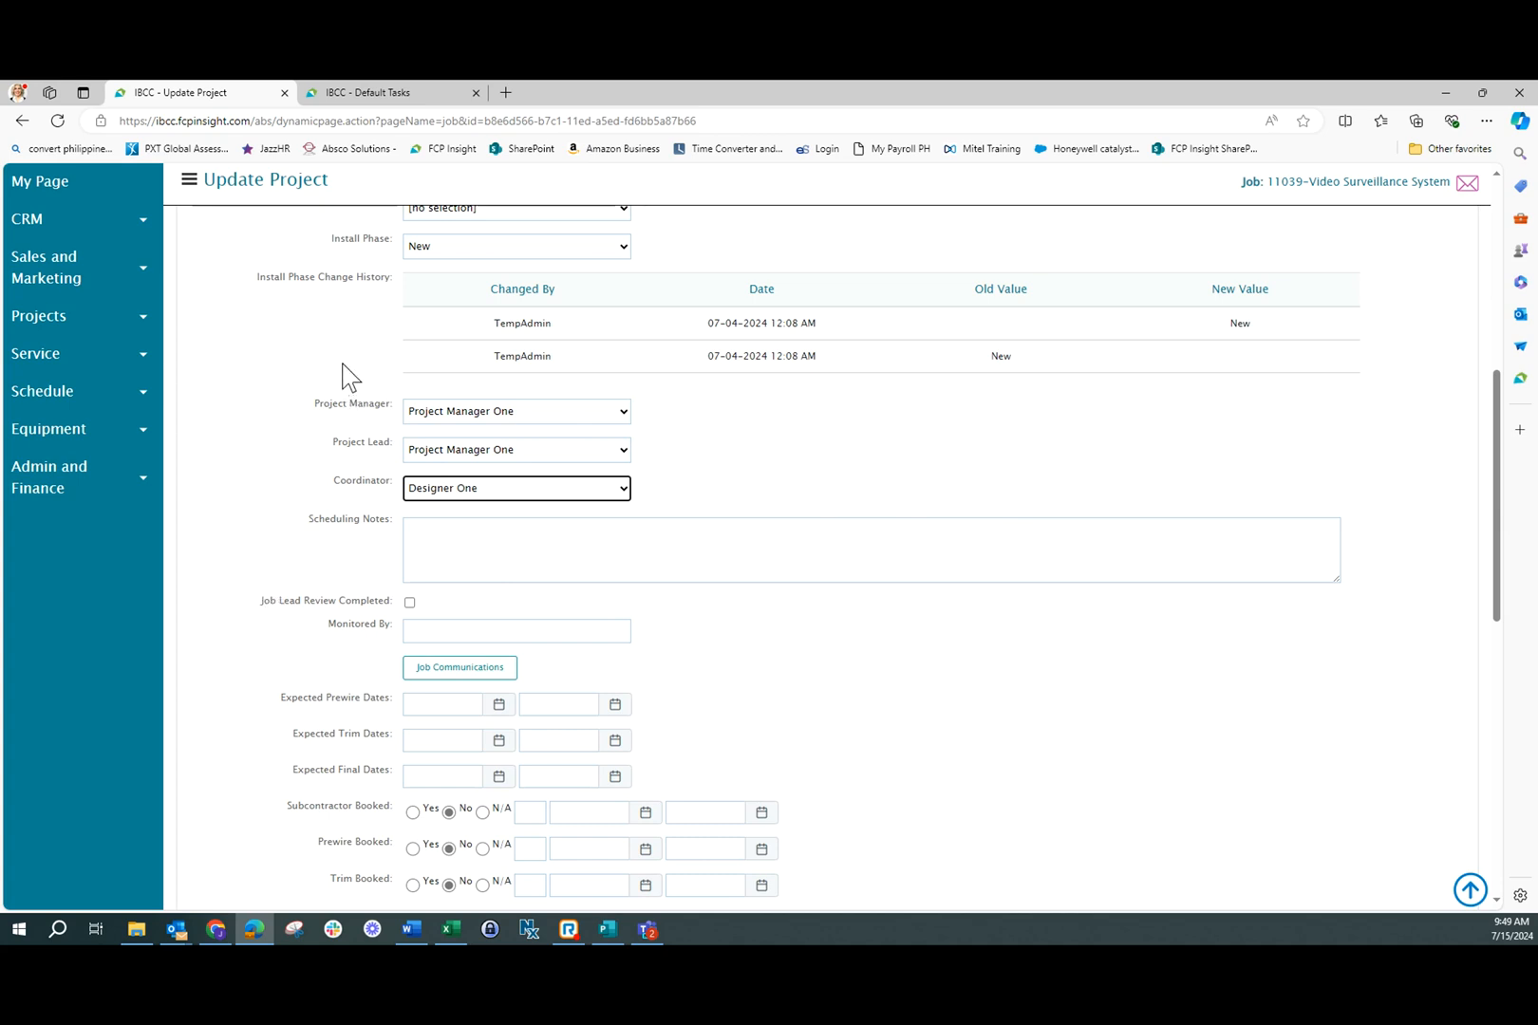
Add the tasks from the Default Task List collection to the job's Tasks section
scroll(1239, 356, up, 3)
click(1312, 370)
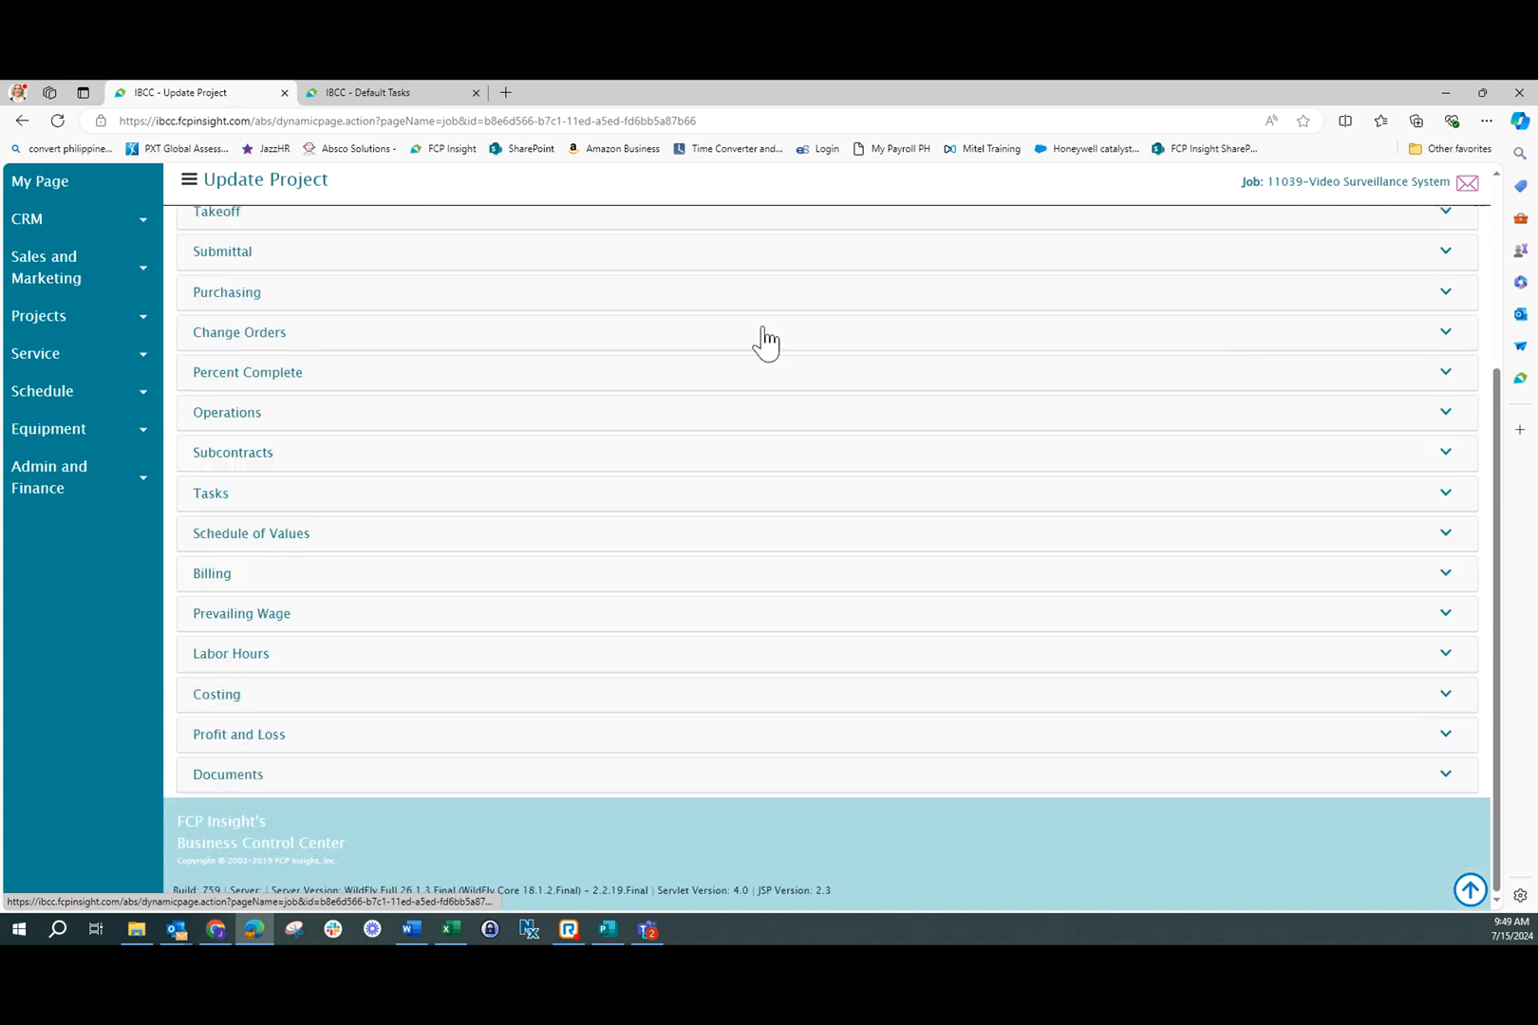
click(237, 500)
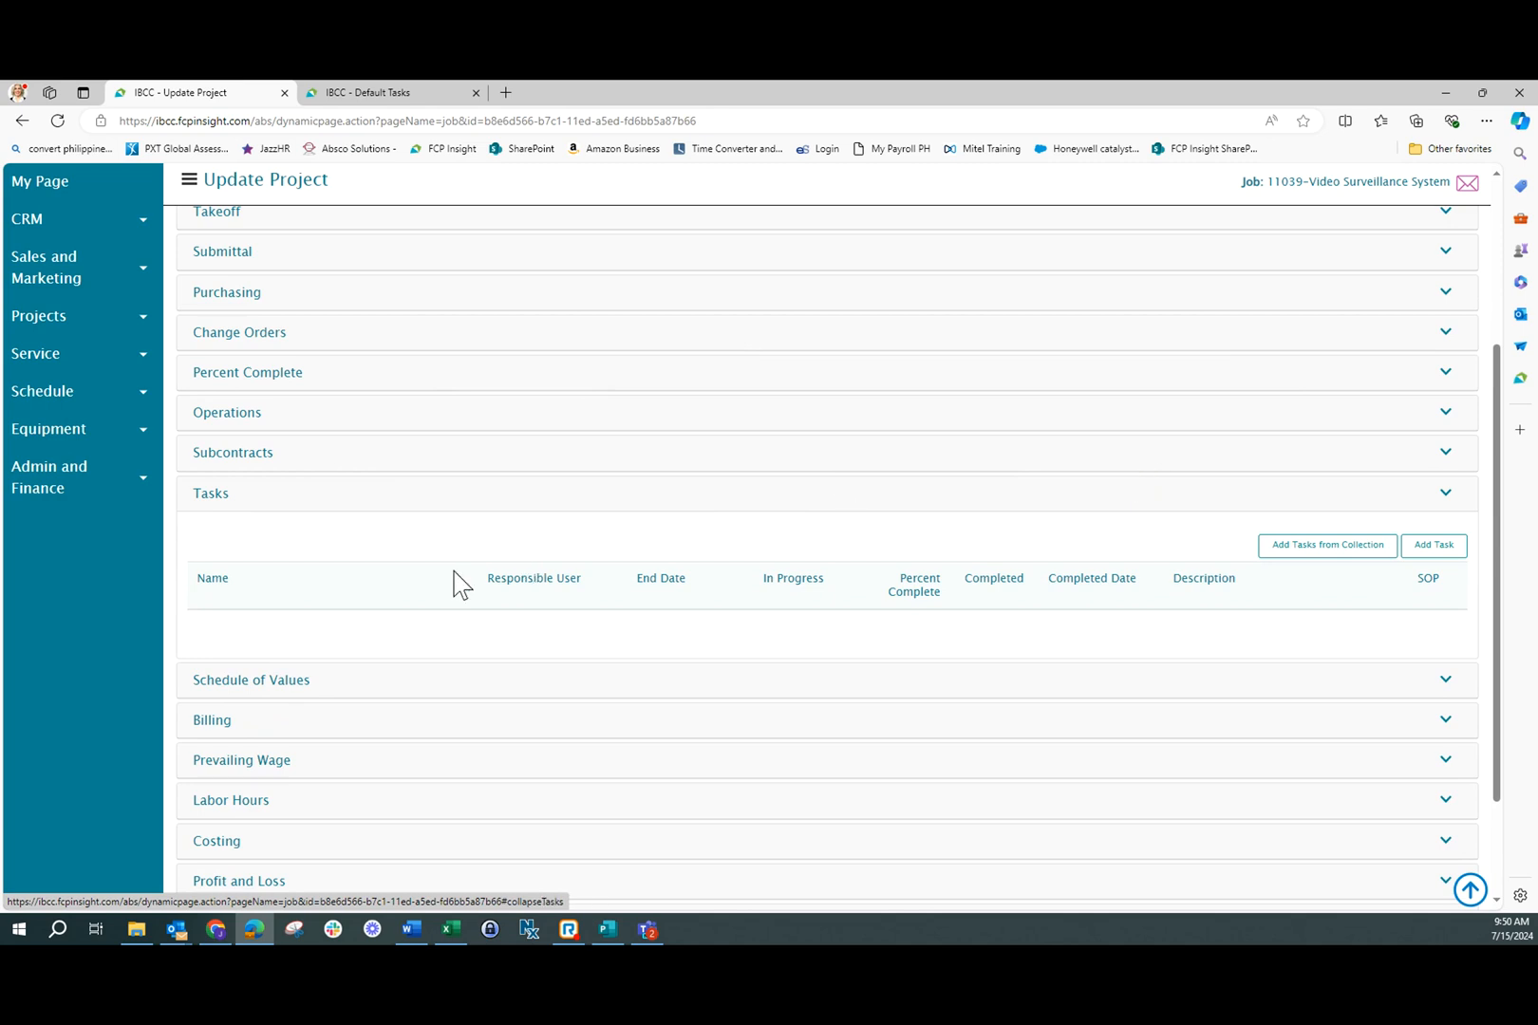
click(1374, 558)
click(873, 506)
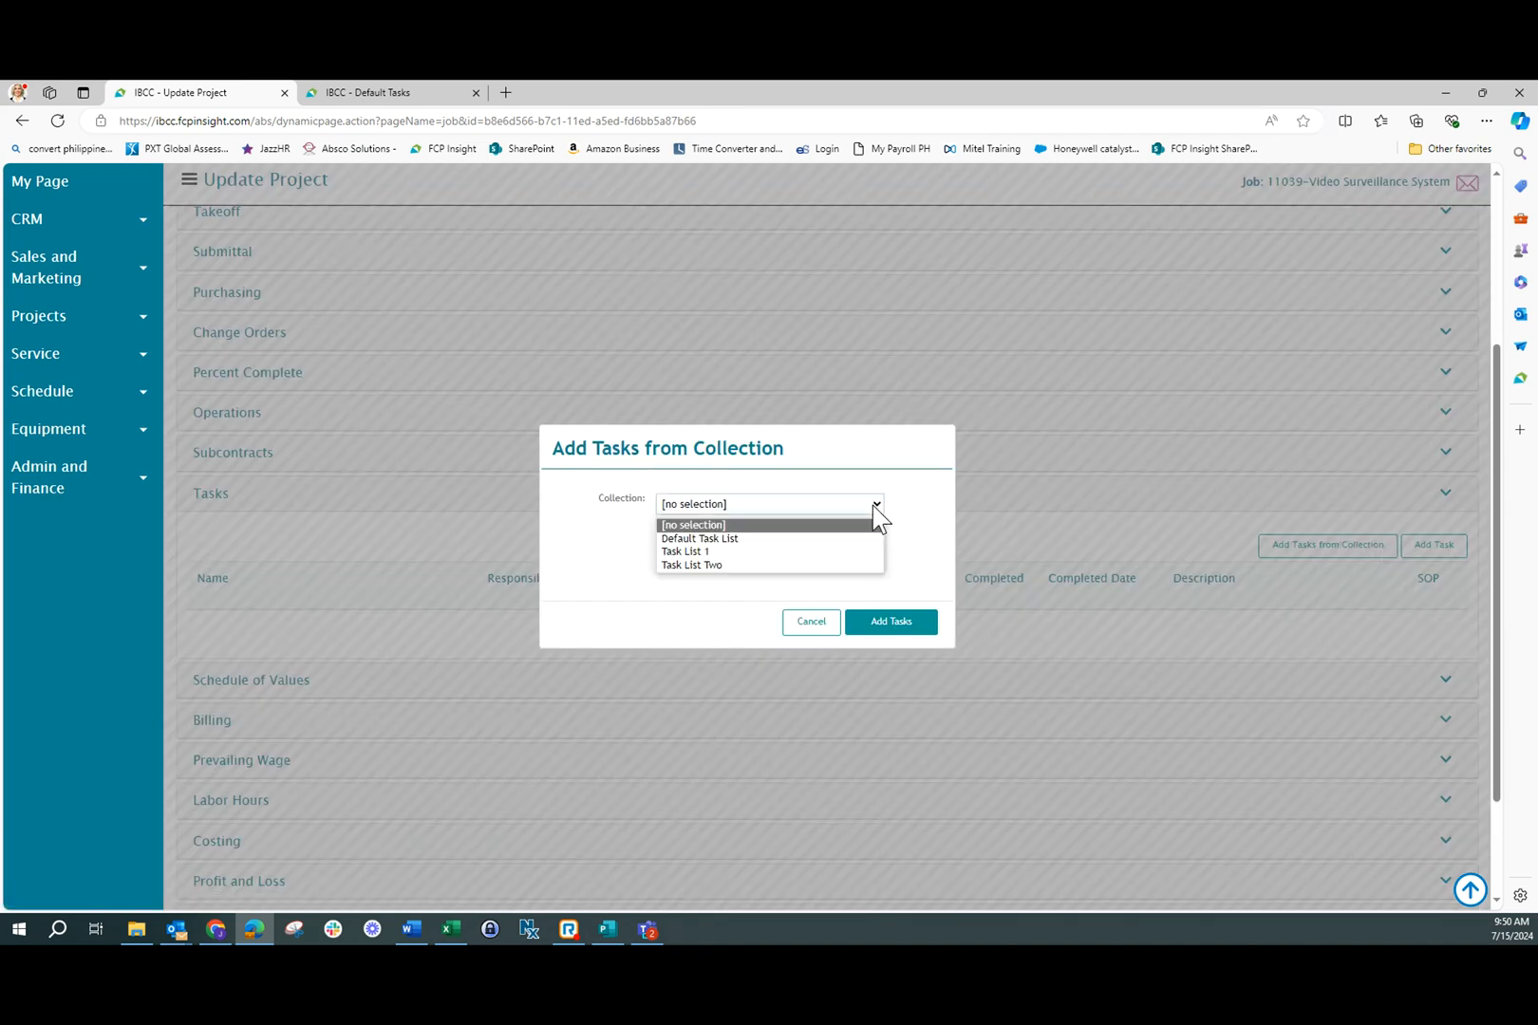
click(800, 538)
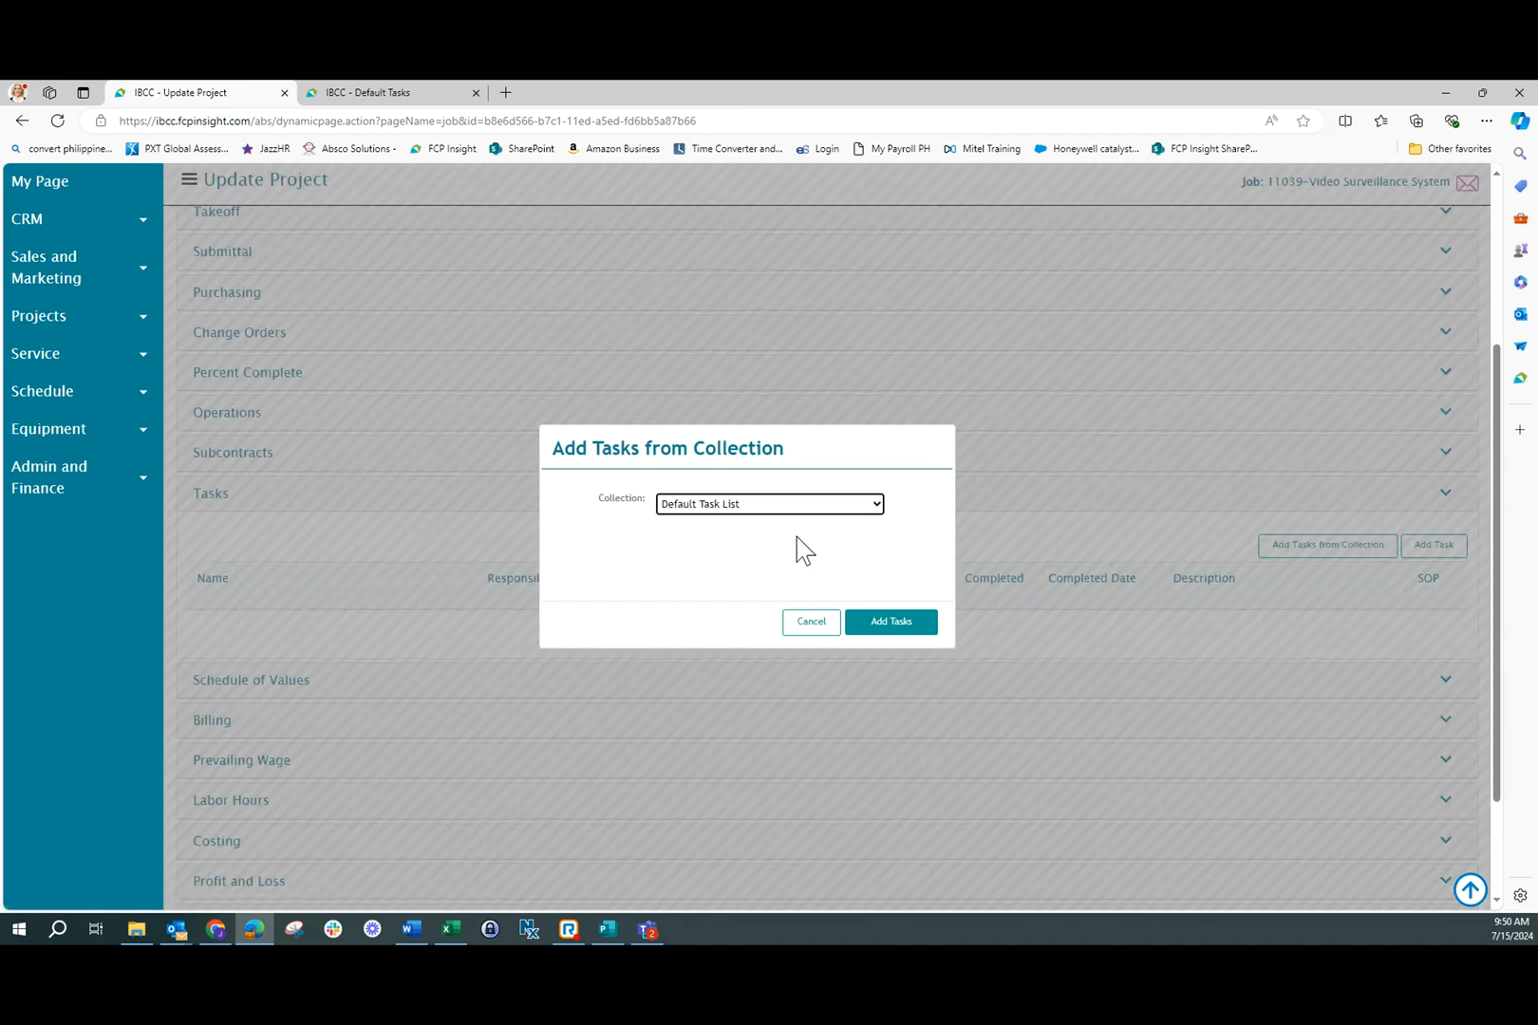
click(909, 630)
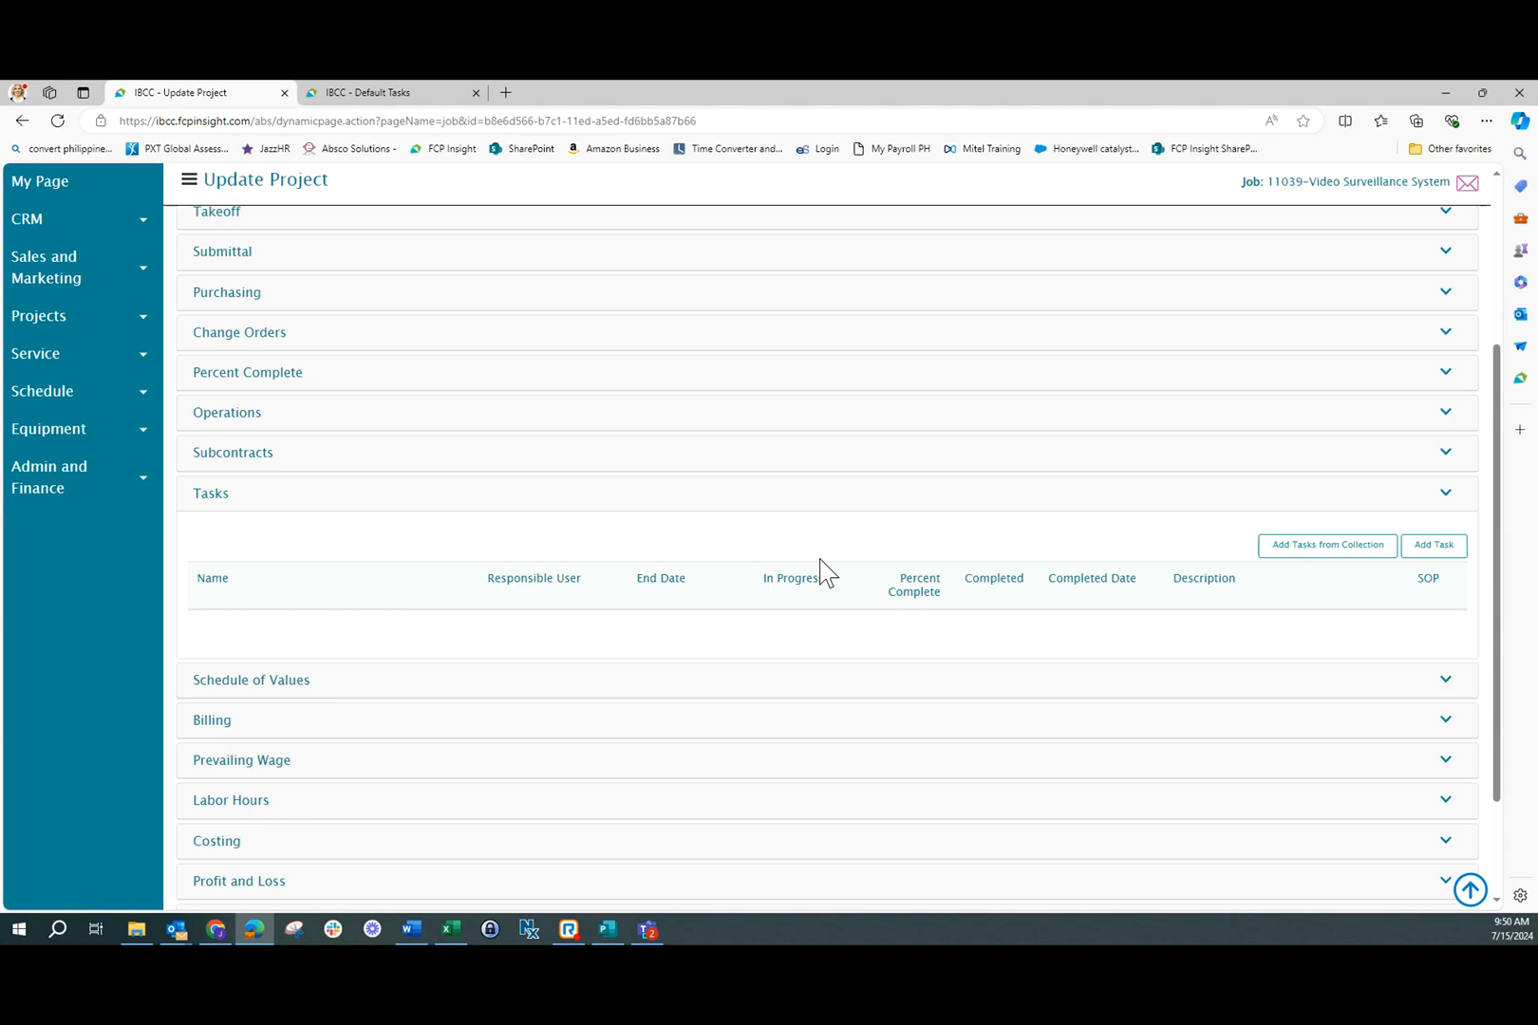
scroll(793, 465, down, 1)
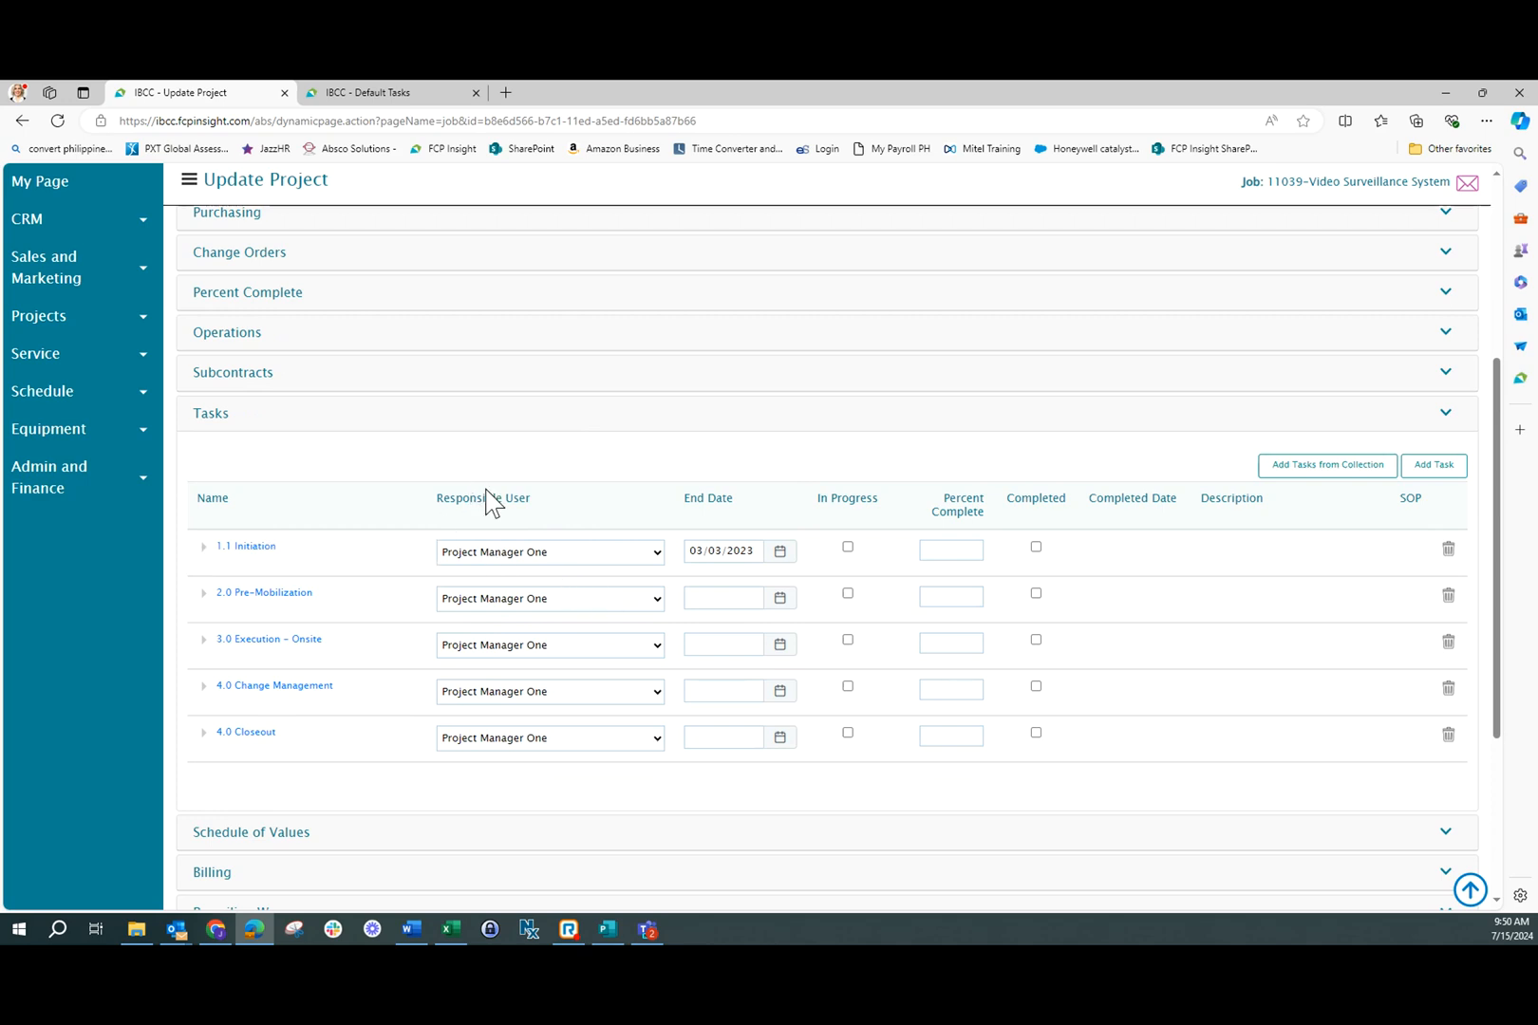
Expand the 1.1 Initiation task and mark it in progress at 30 percent complete, leaving it not completed
click(203, 548)
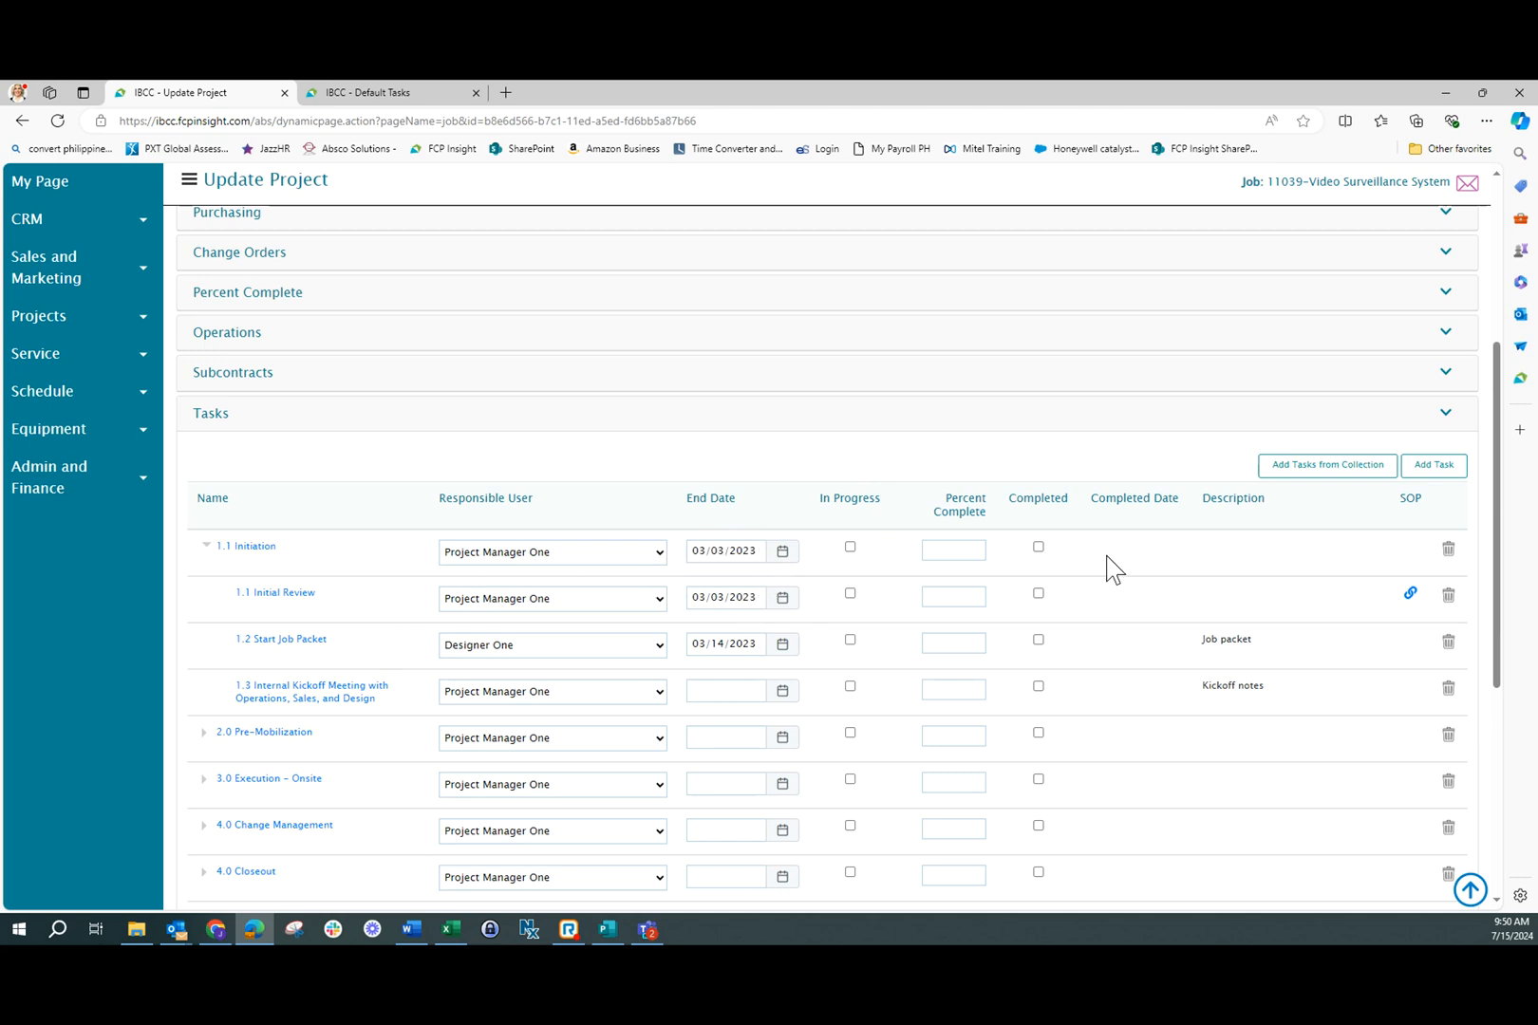
click(850, 547)
click(947, 552)
text(30)
key(Tab)
click(1039, 548)
click(1037, 548)
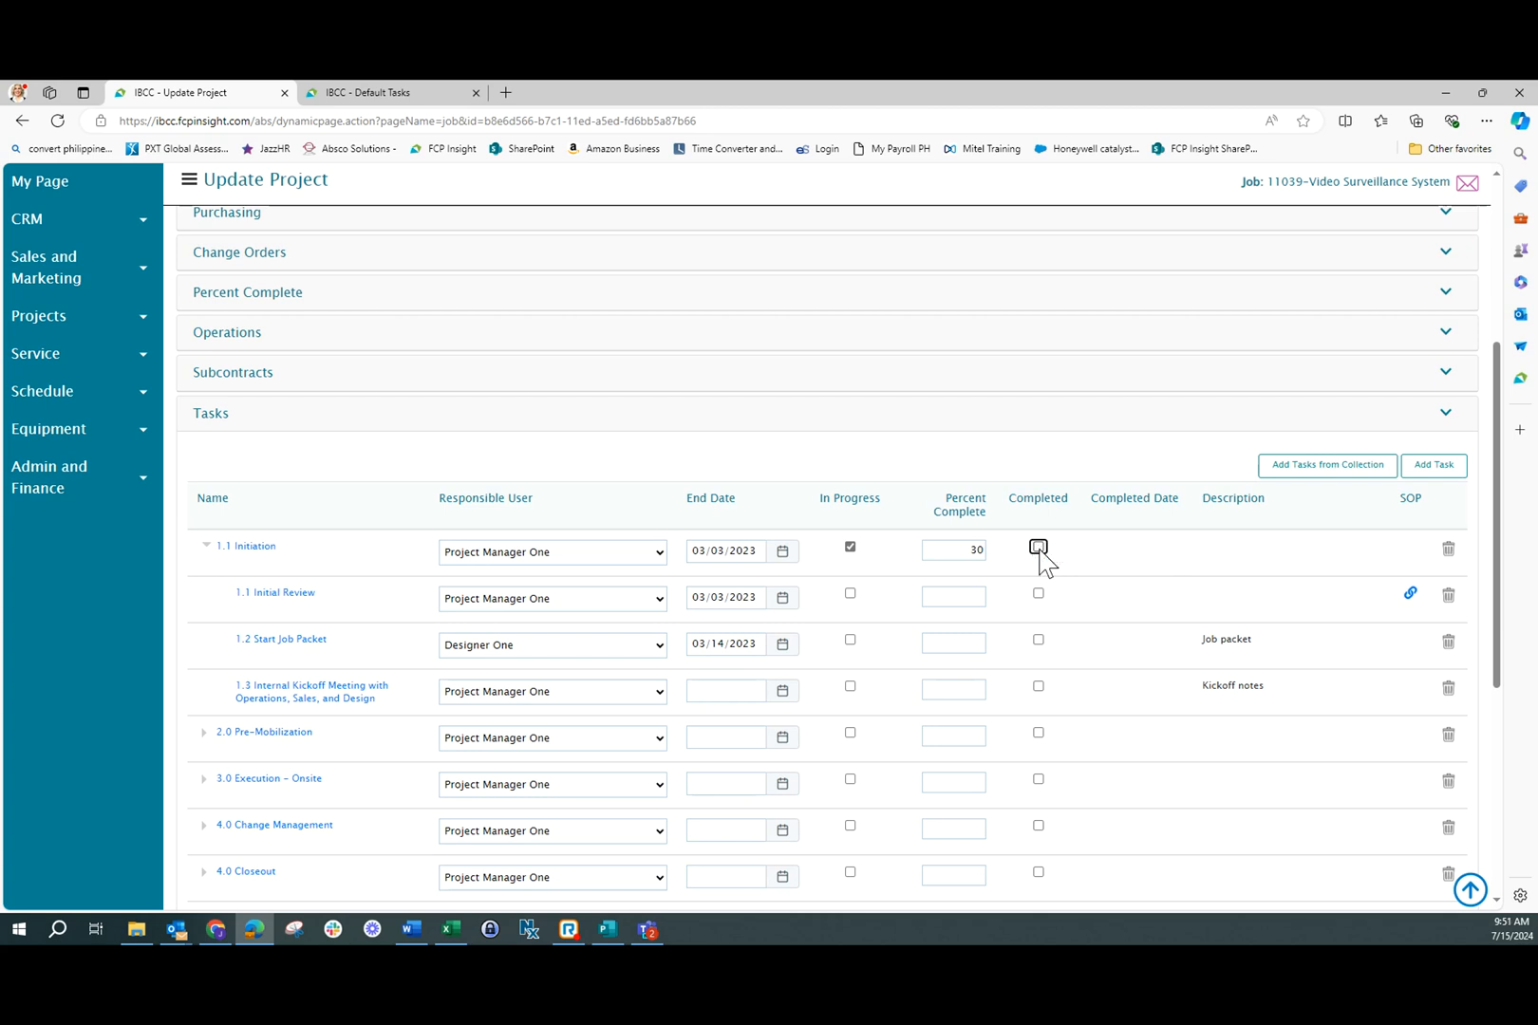
Create a job task named "Kick off meeting w/ end user" with Project Manager One as the responsible person
click(1435, 465)
text(K)
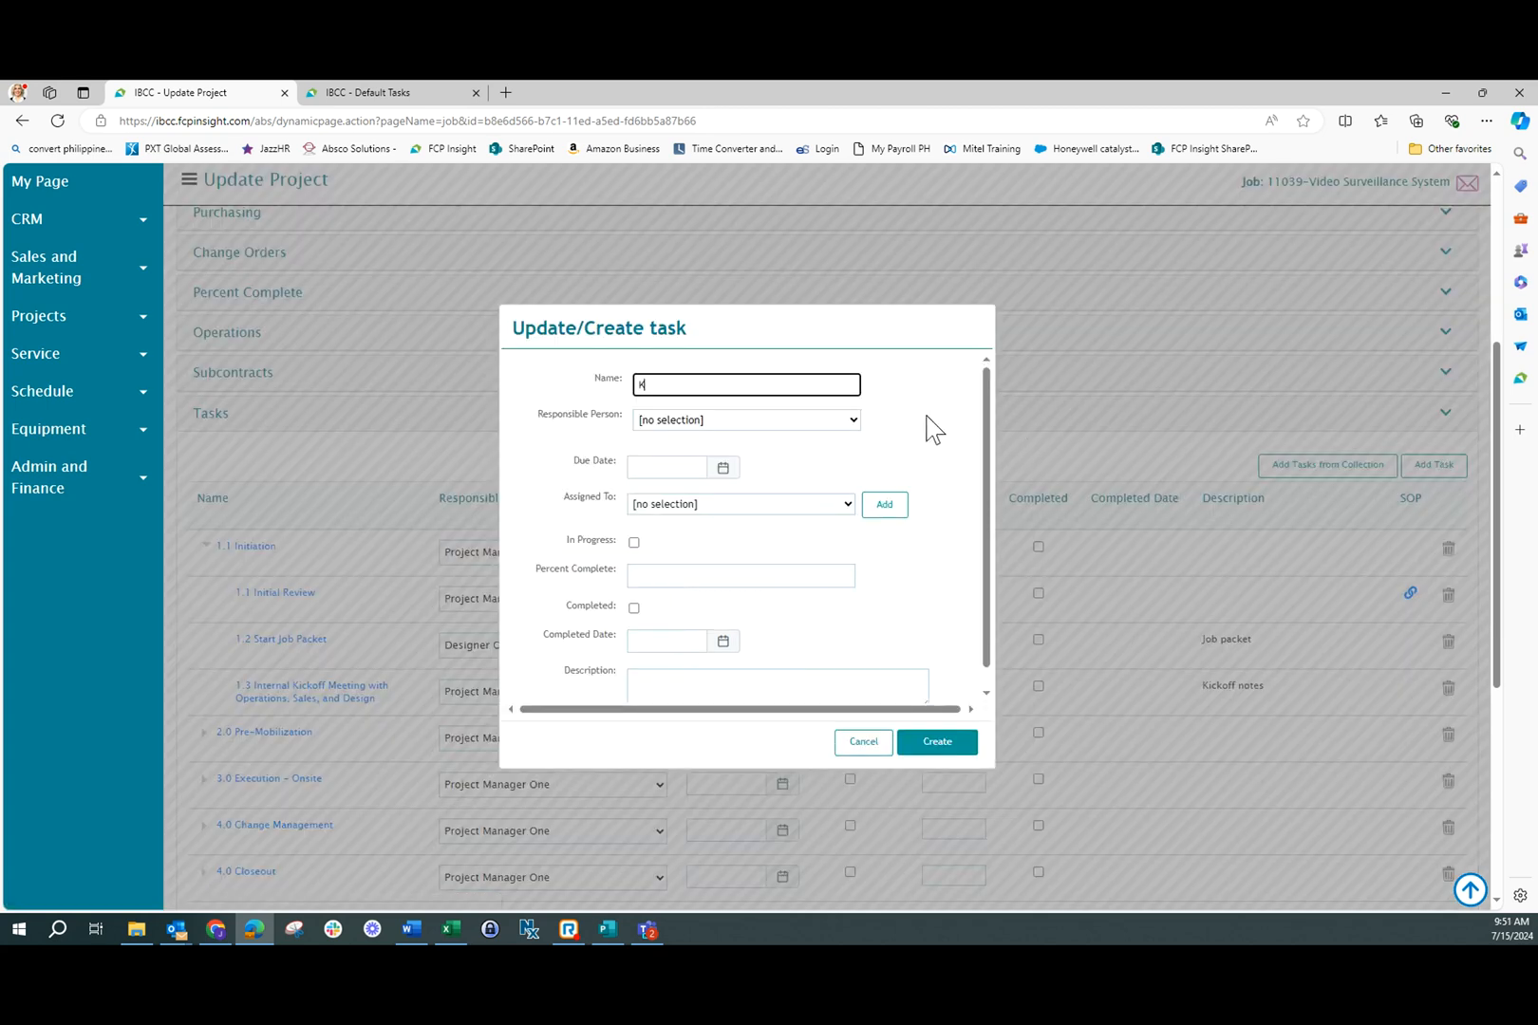
text(ick off meeting w/ end user)
click(852, 420)
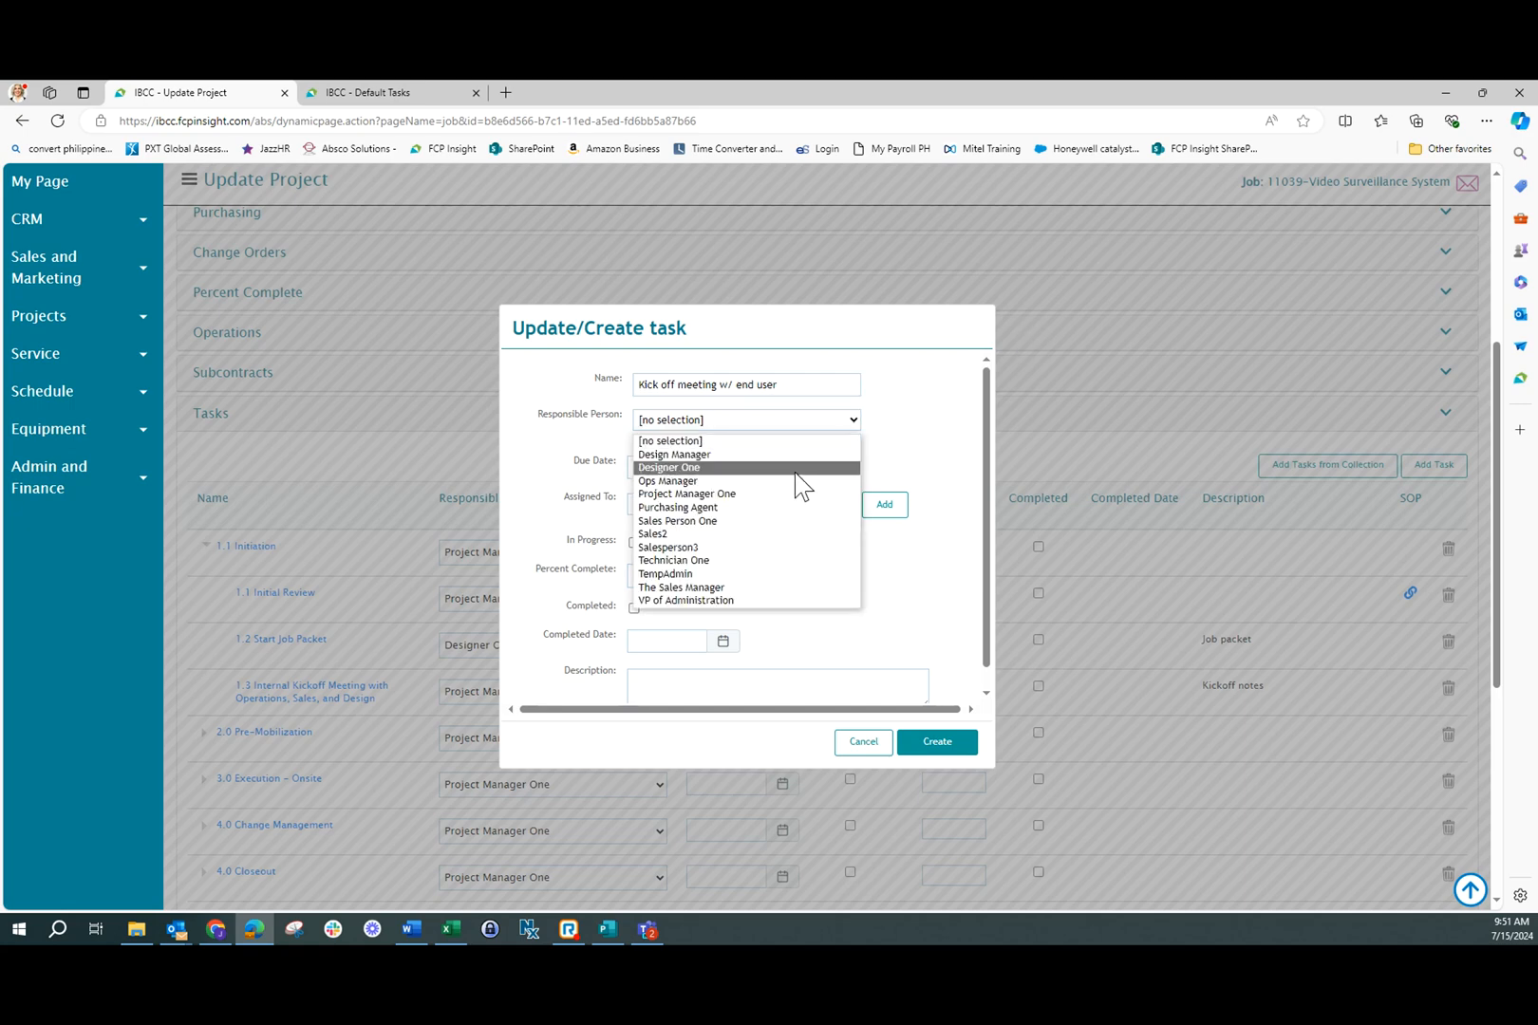
click(788, 494)
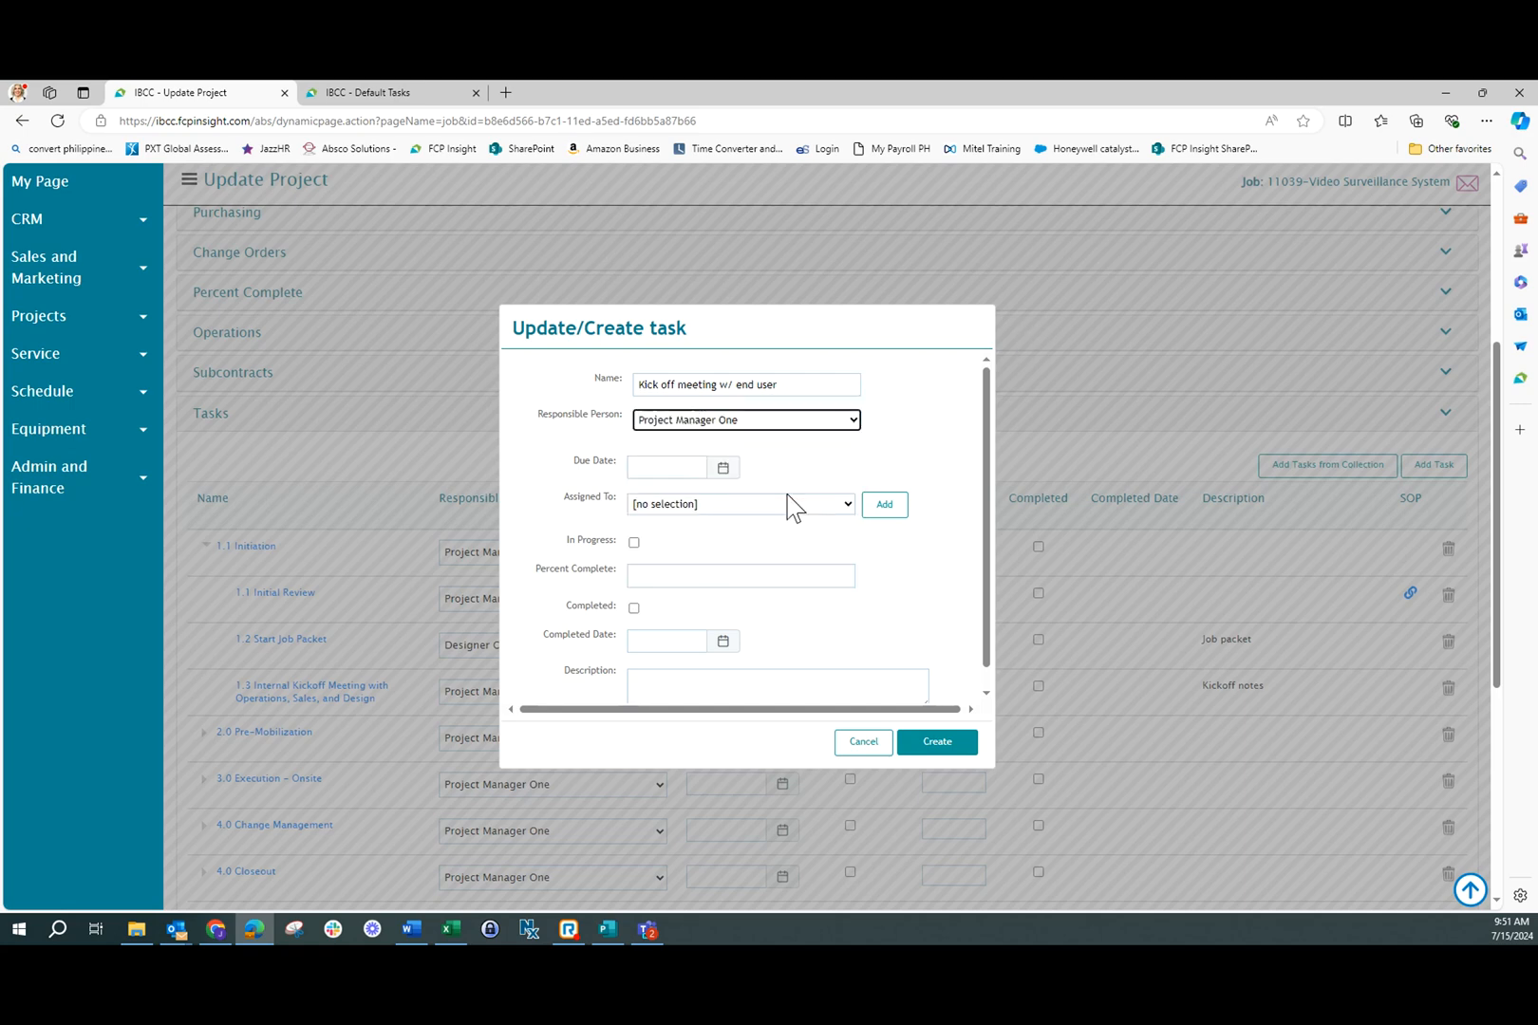
click(939, 743)
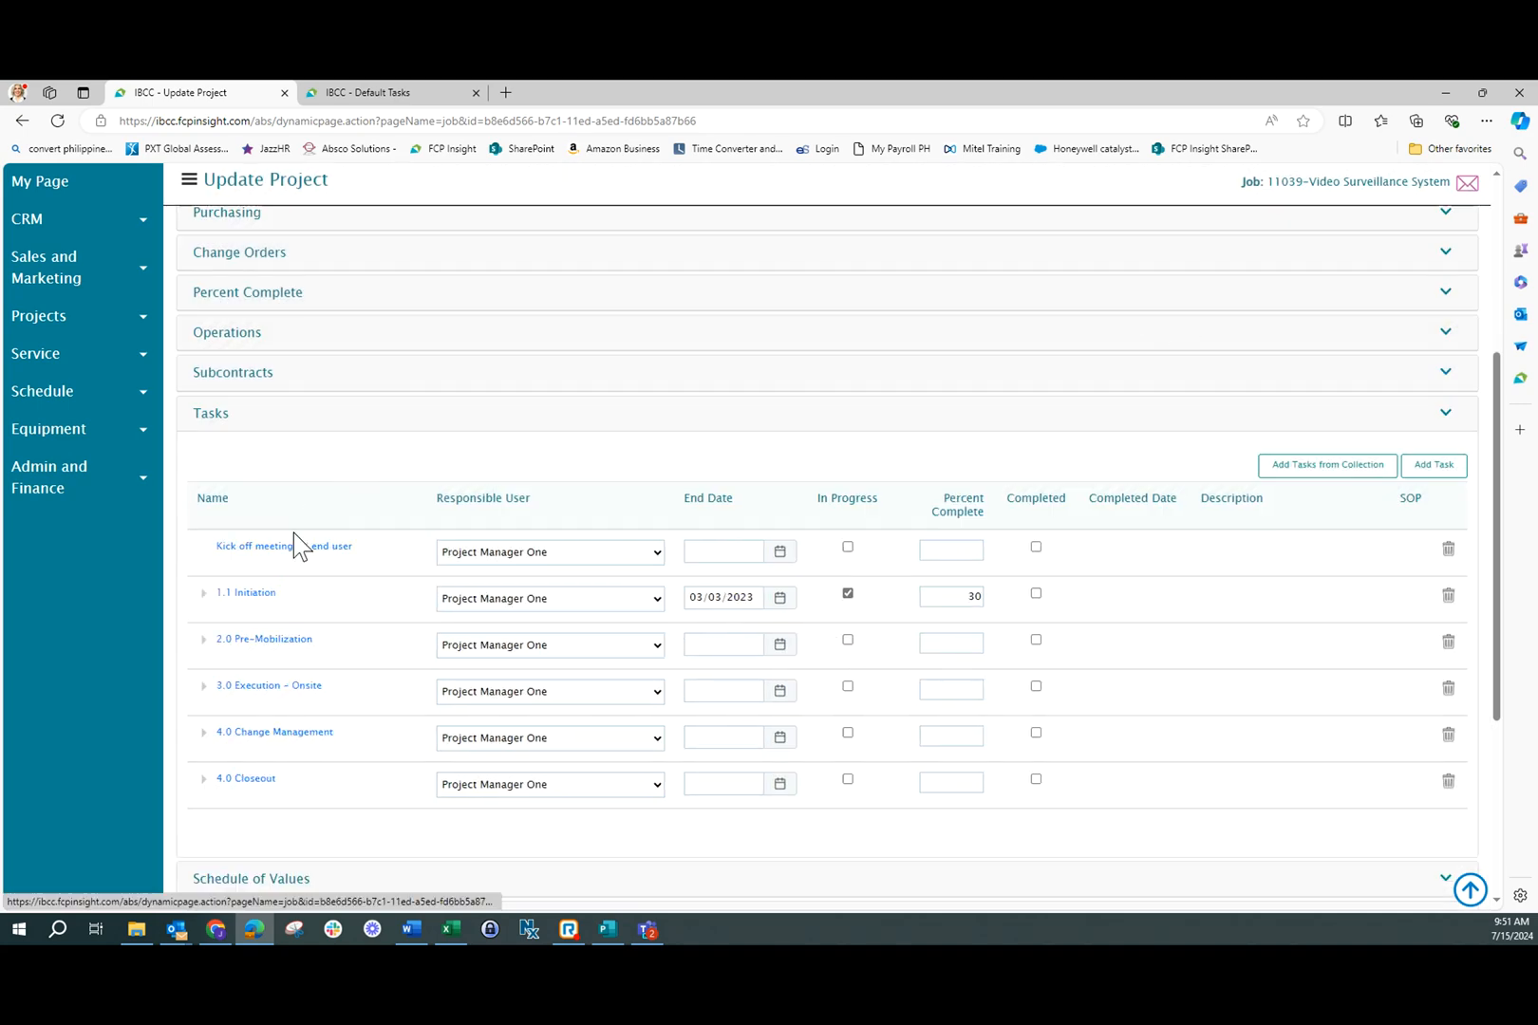
Expand 1.1 Initiation and move the "Kick off meeting w/ end user" task between its subtasks and 2.0 Pre-Mobilization
click(203, 596)
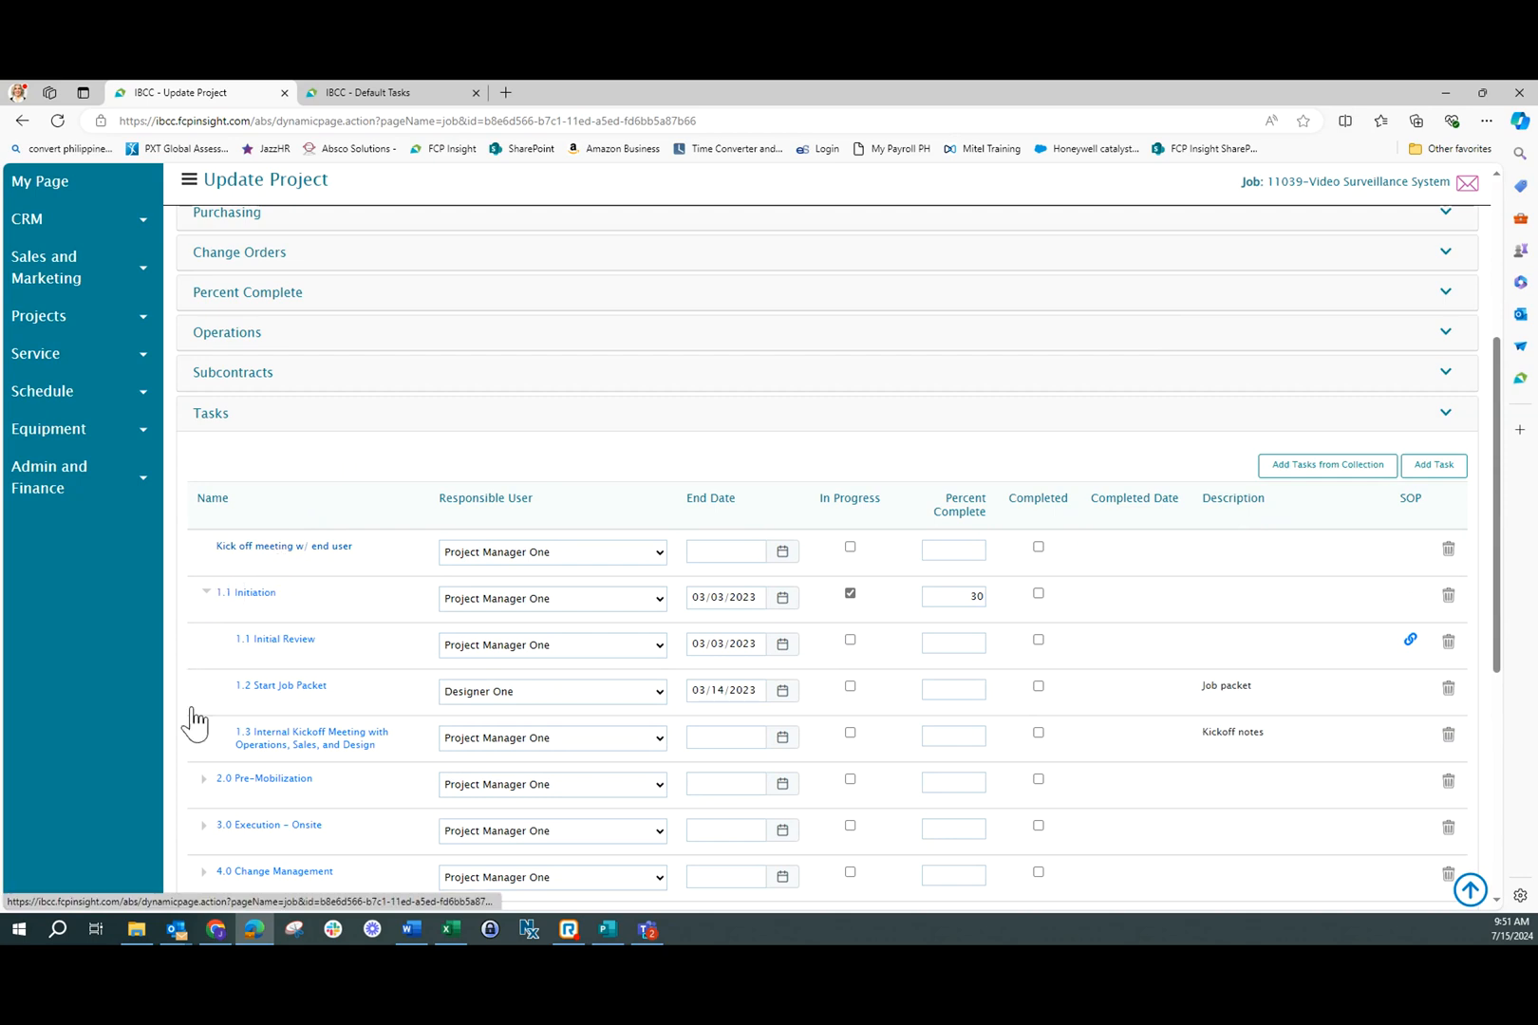
drag(194, 721, 264, 767)
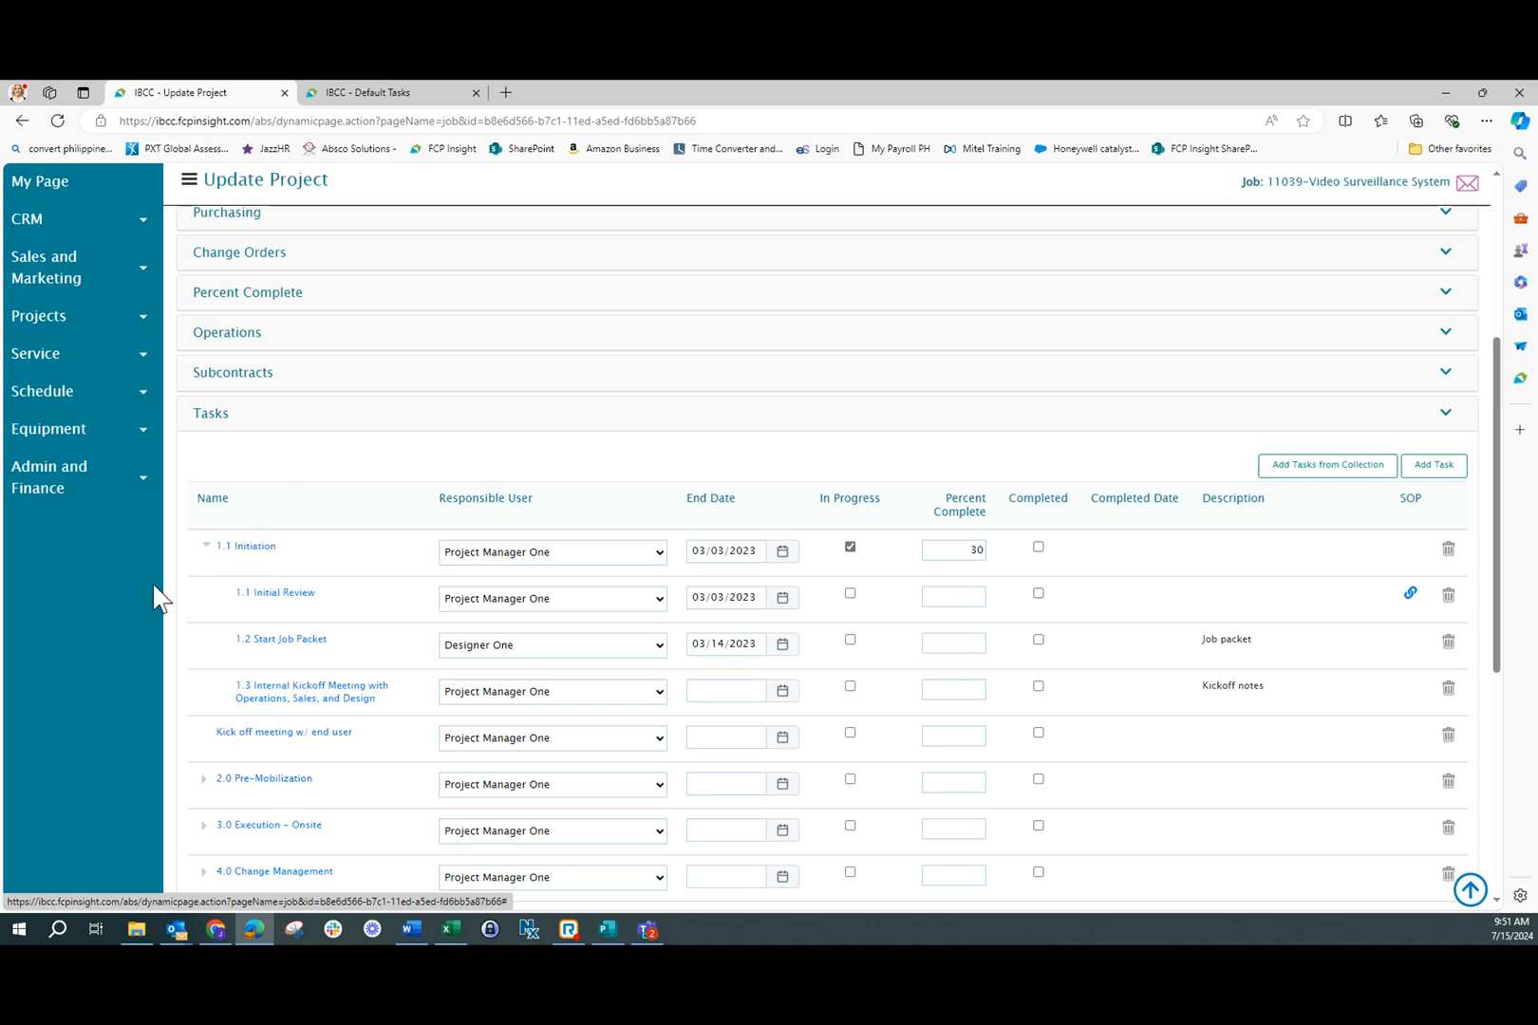
scroll(801, 715, down, 2)
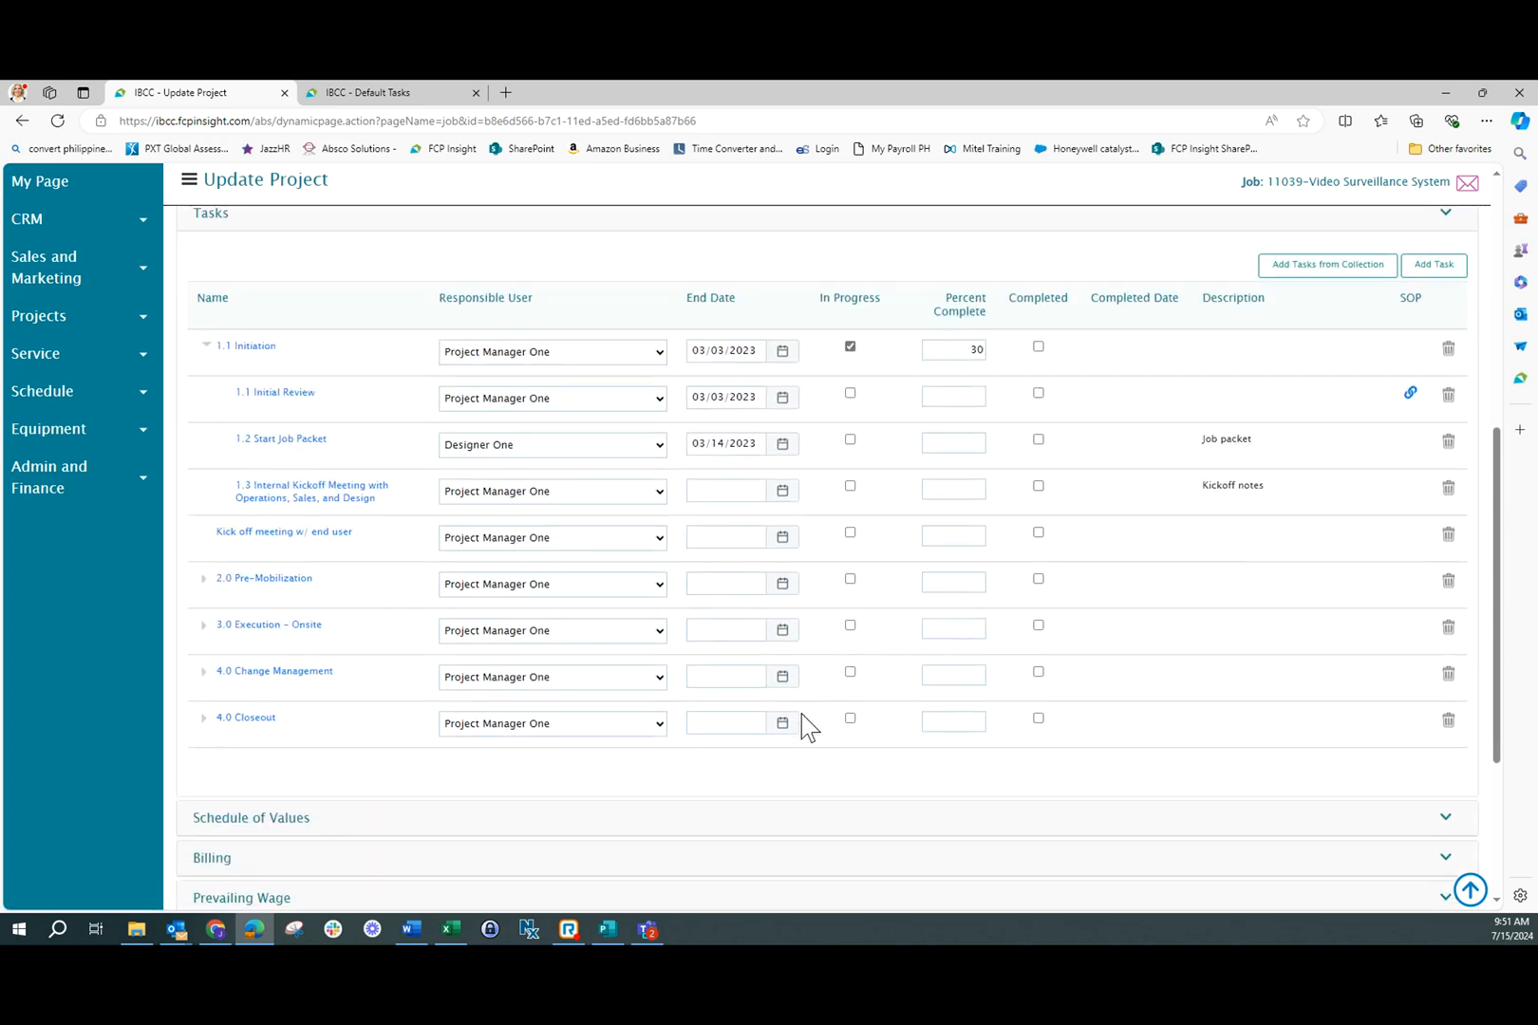
scroll(801, 715, up, 3)
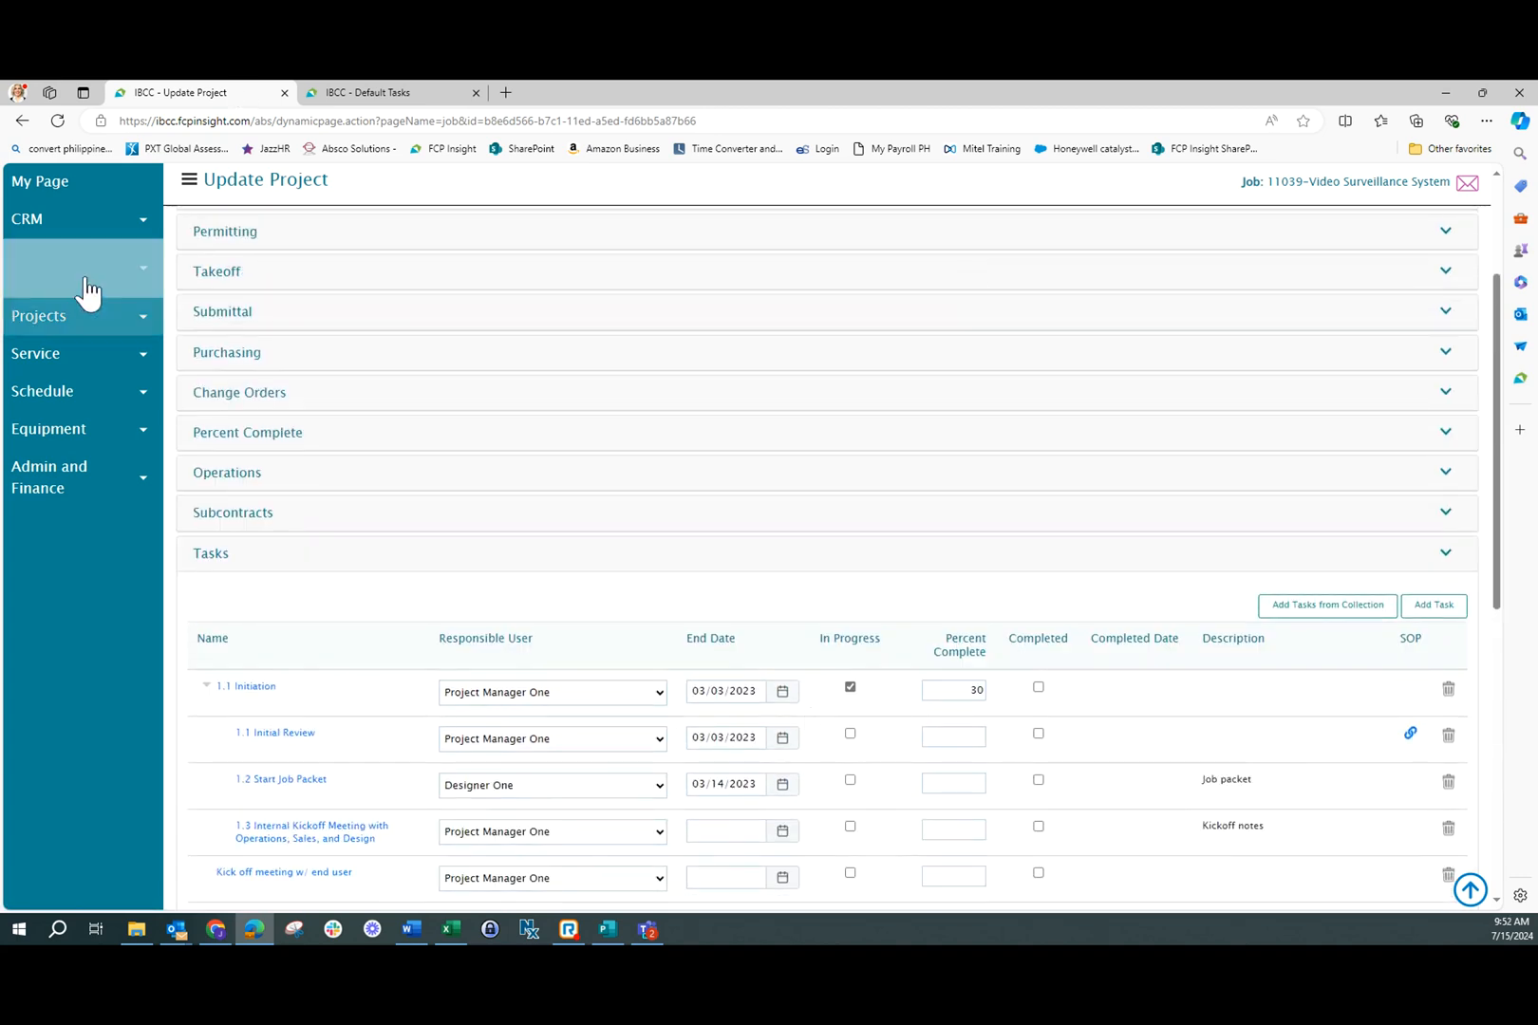
Open the Job Task Report from the install reports for projects
click(139, 323)
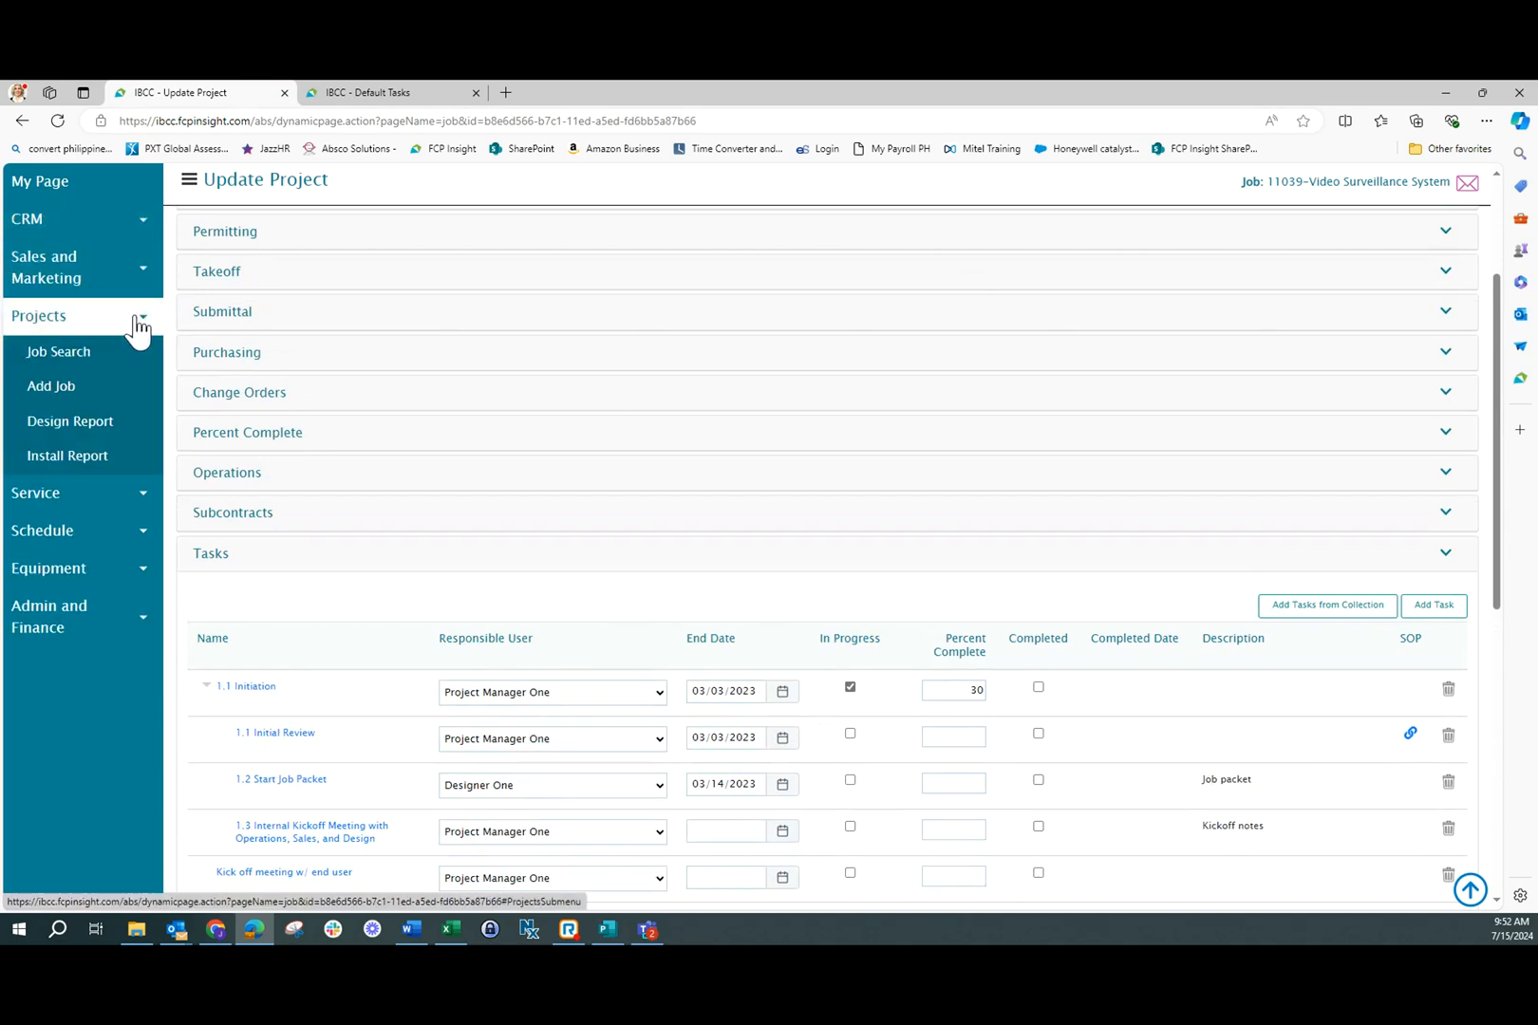
click(105, 462)
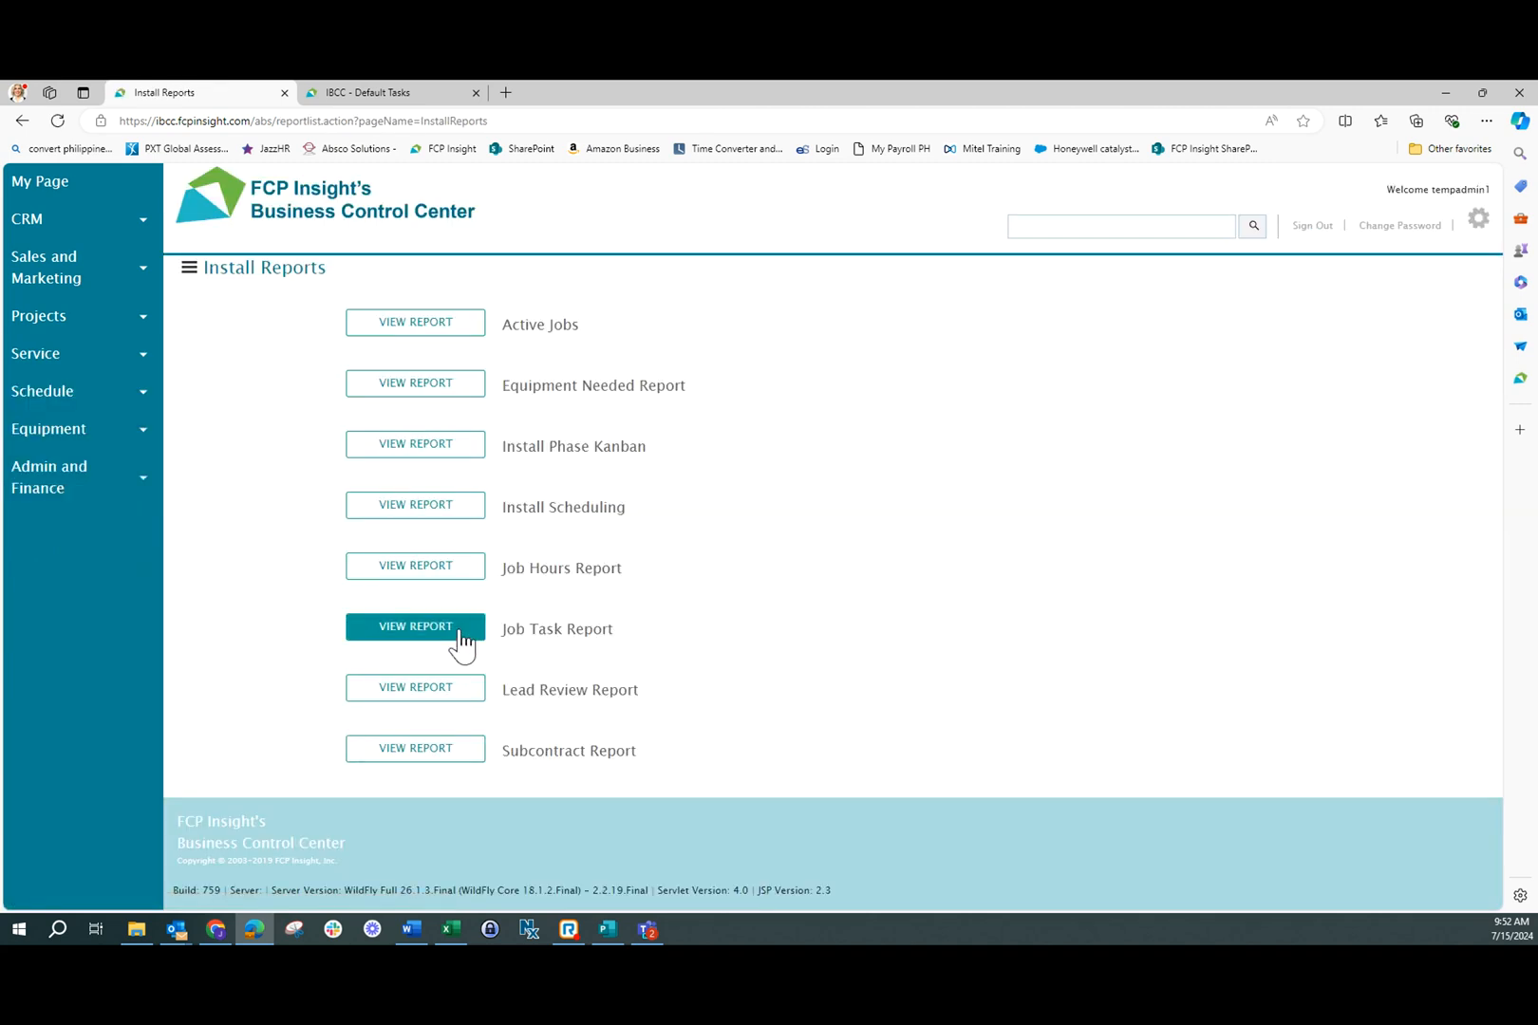
click(460, 631)
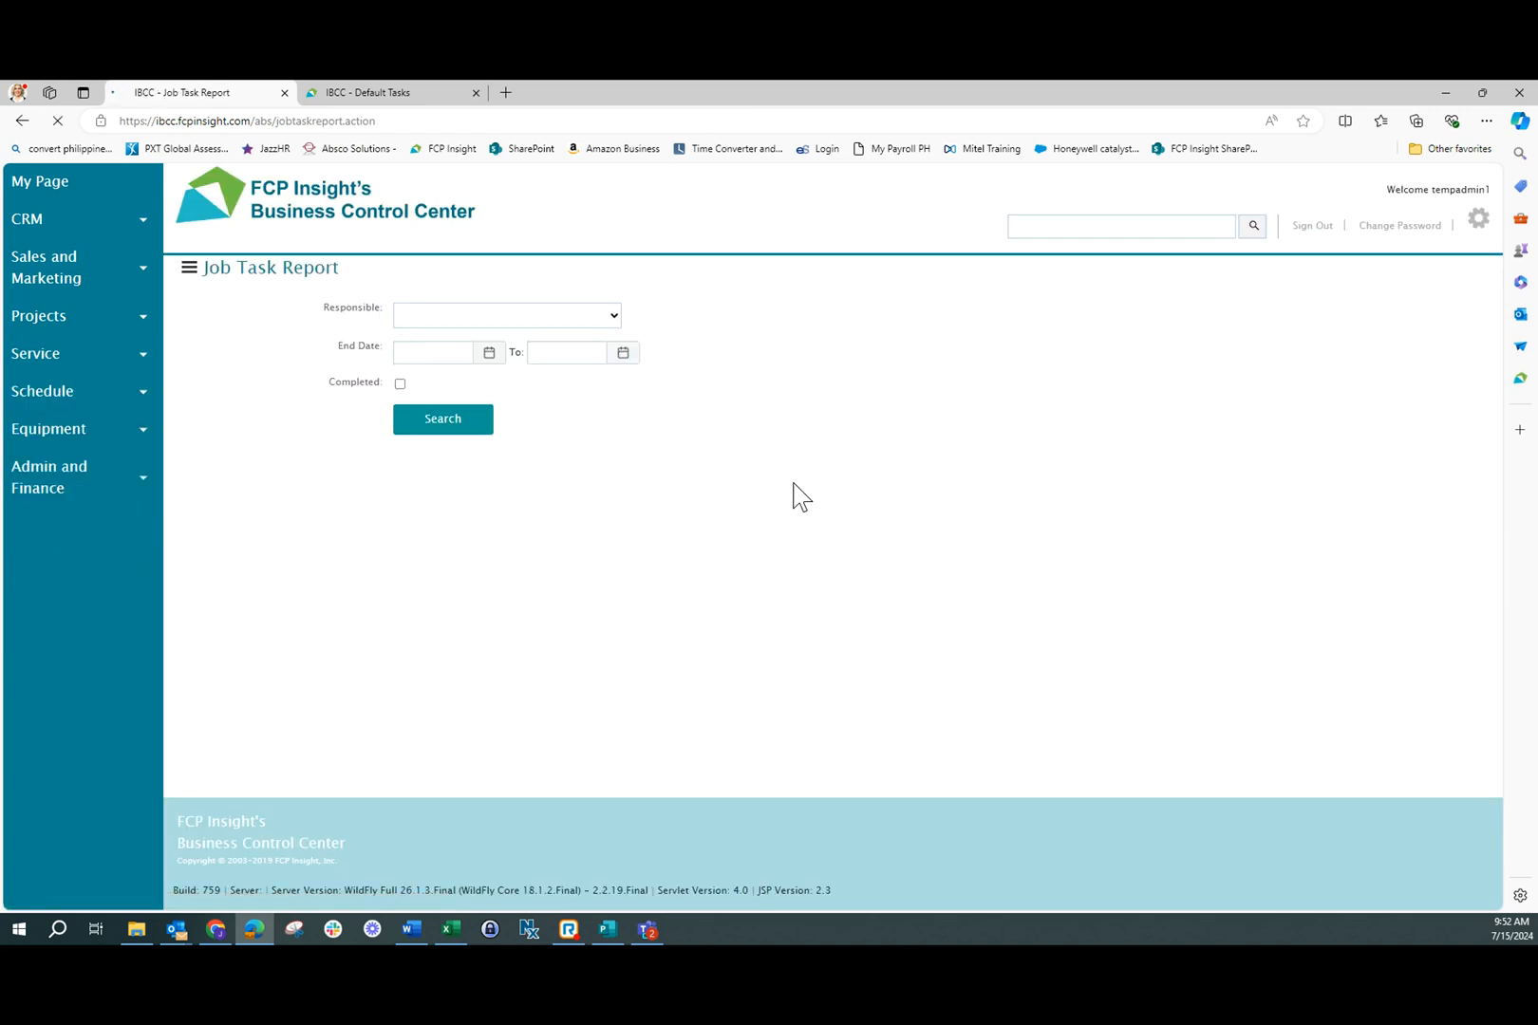
Run the Job Task Report search with Responsible set to [all] and review the listed tasks across jobs
click(611, 316)
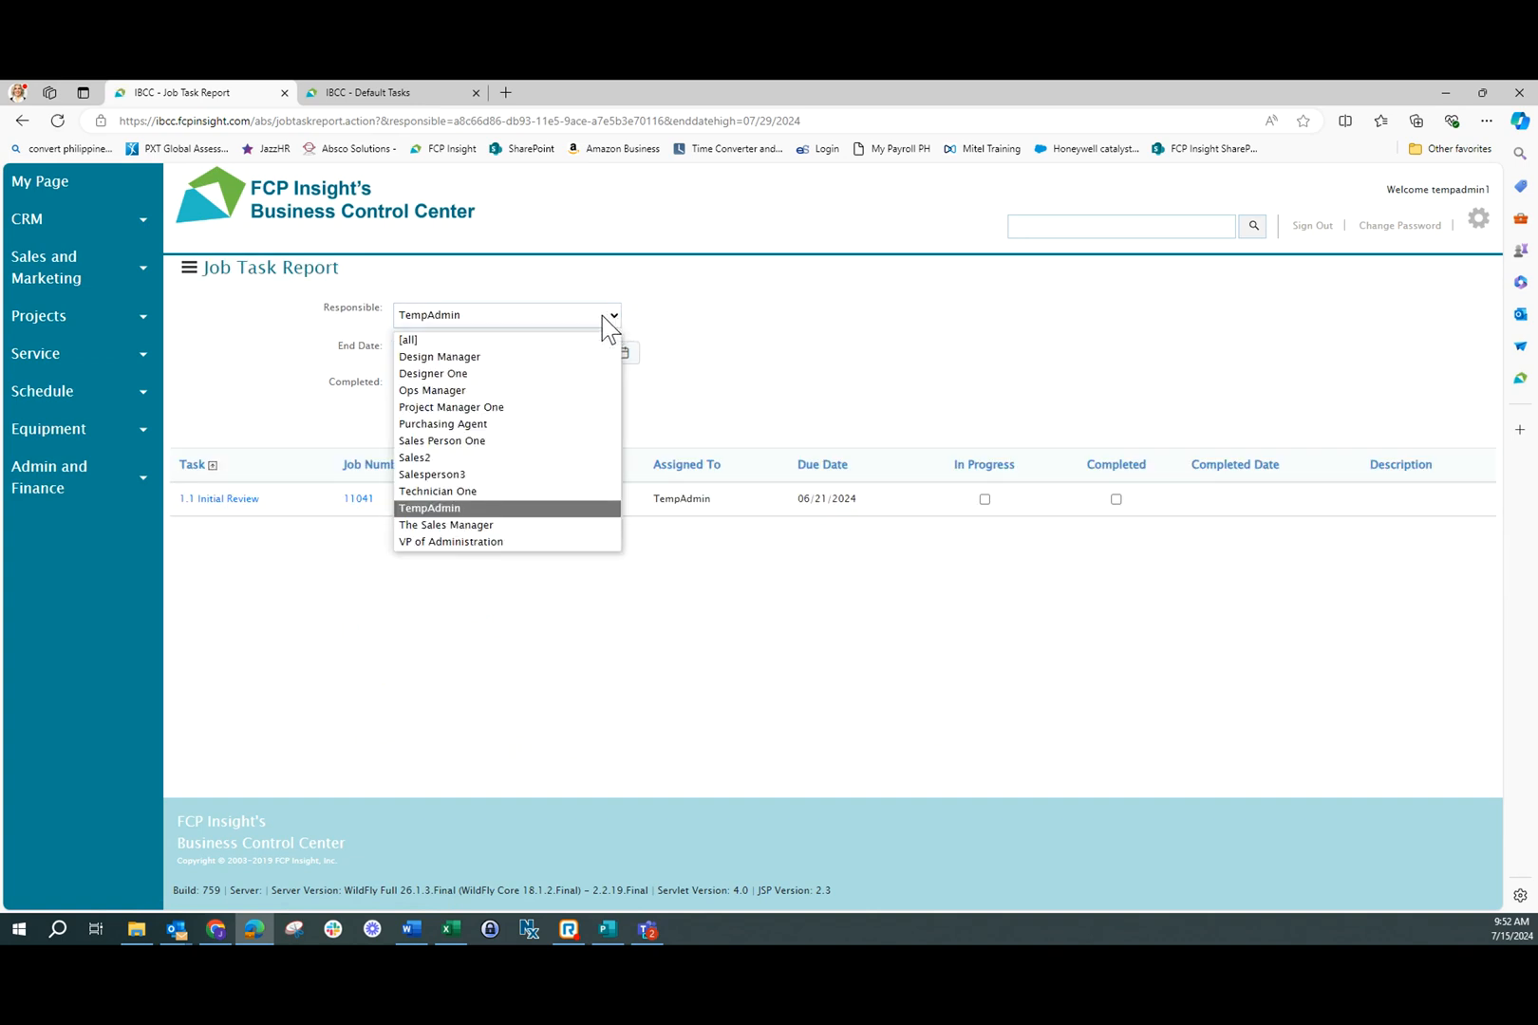
click(496, 340)
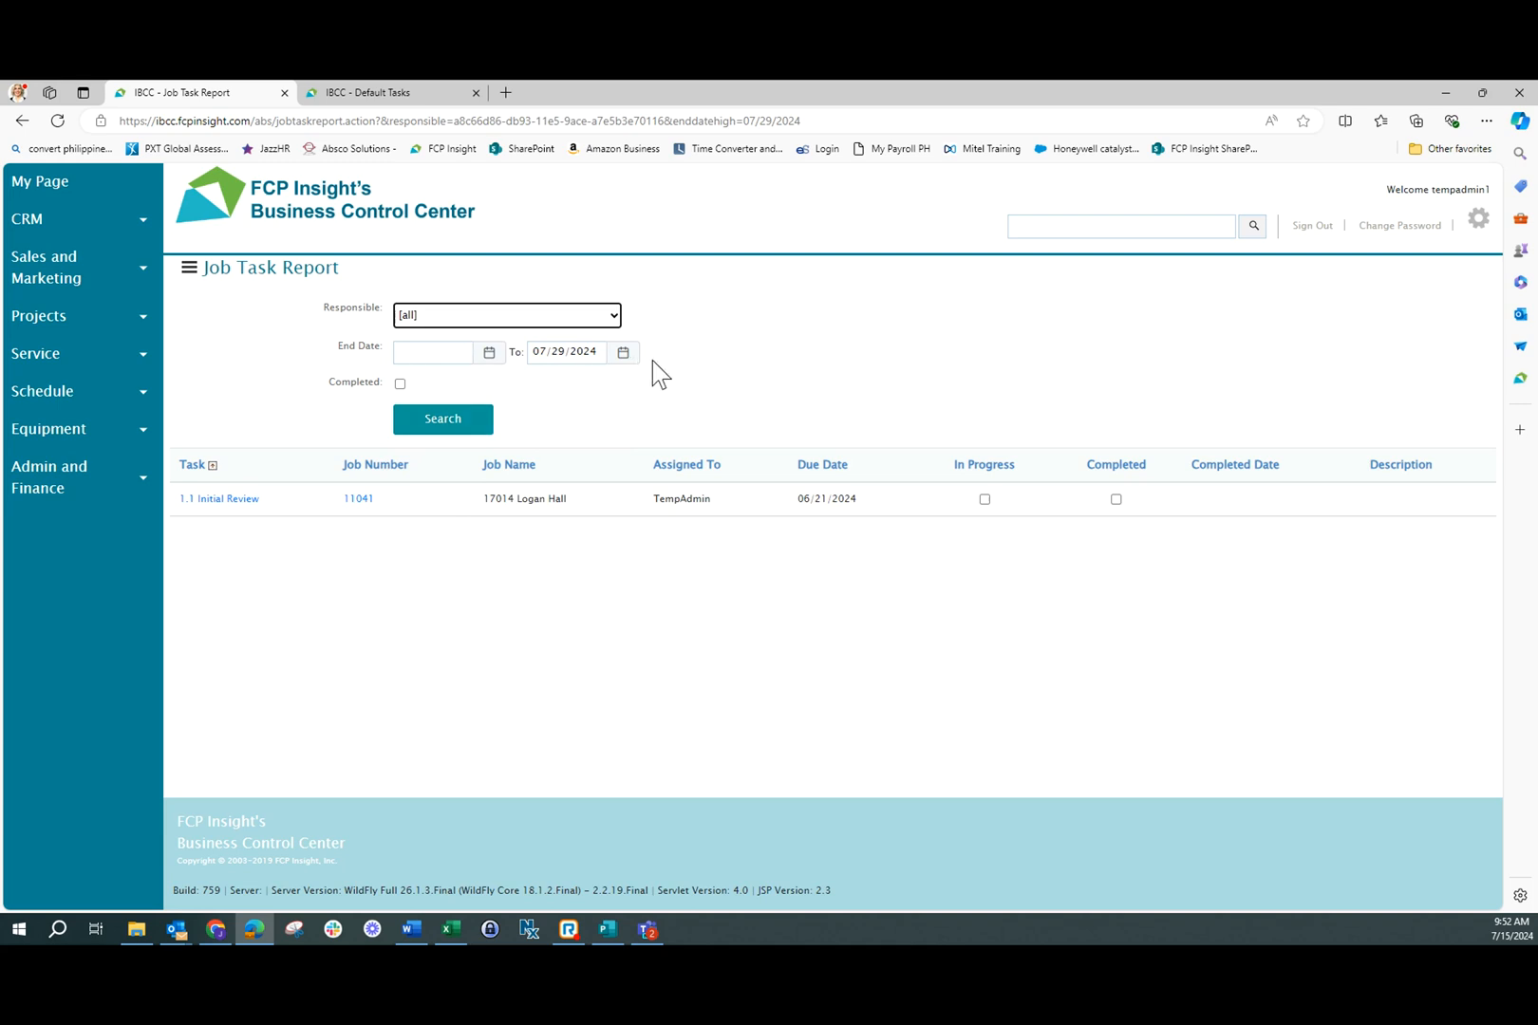
click(448, 421)
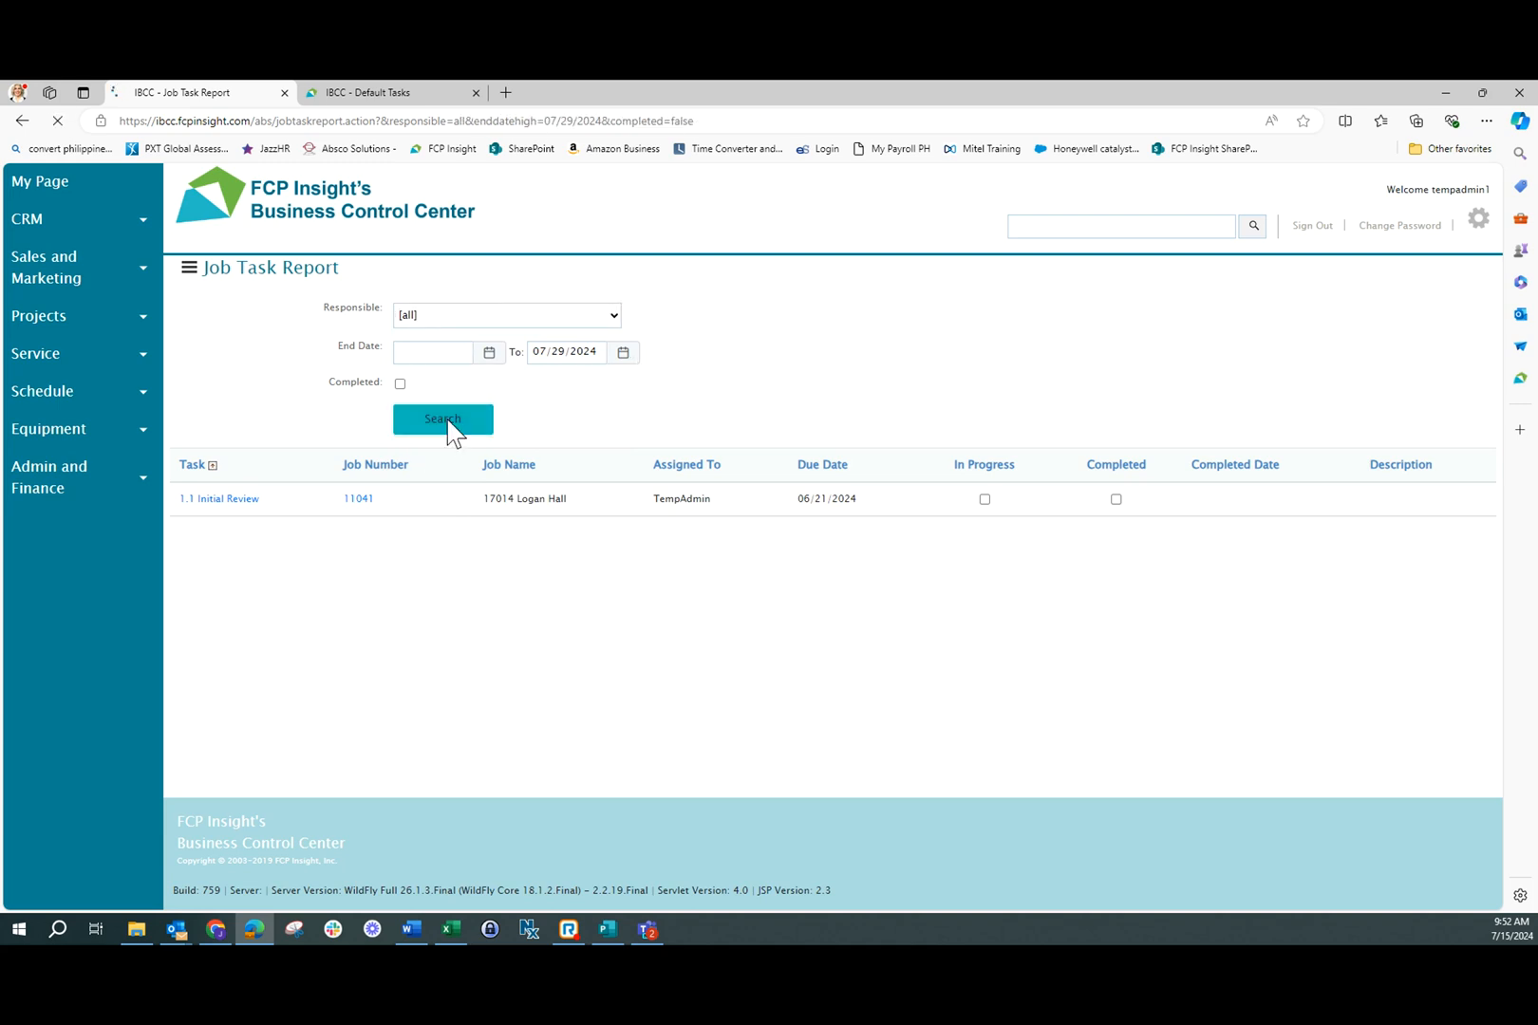
scroll(985, 503, down, 3)
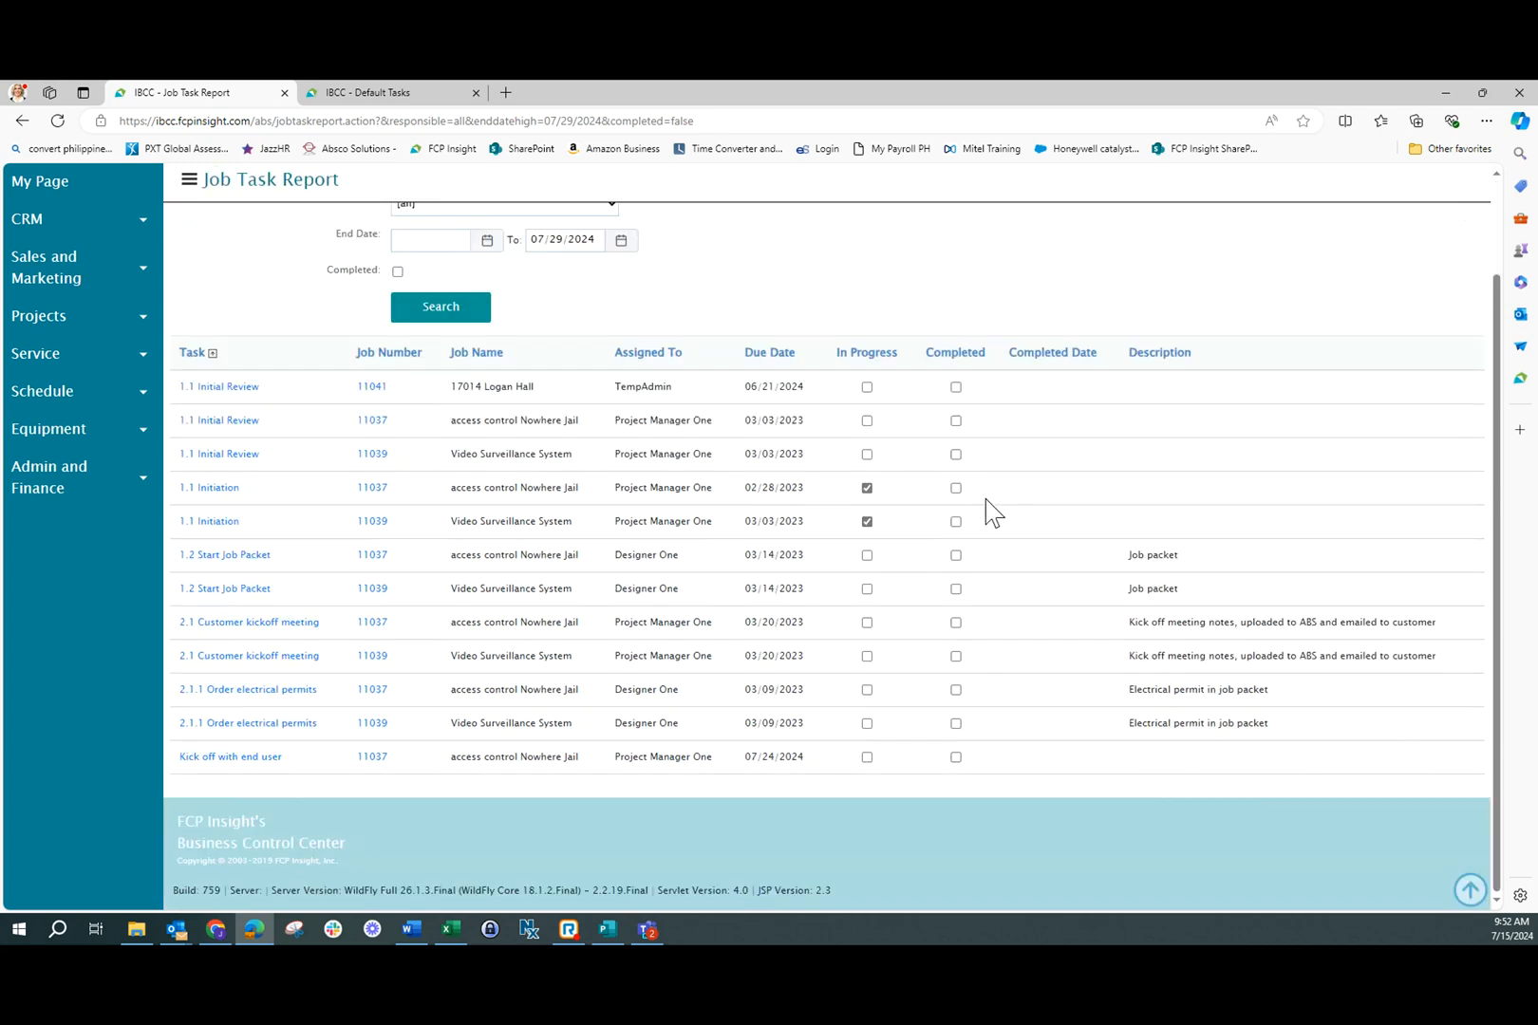